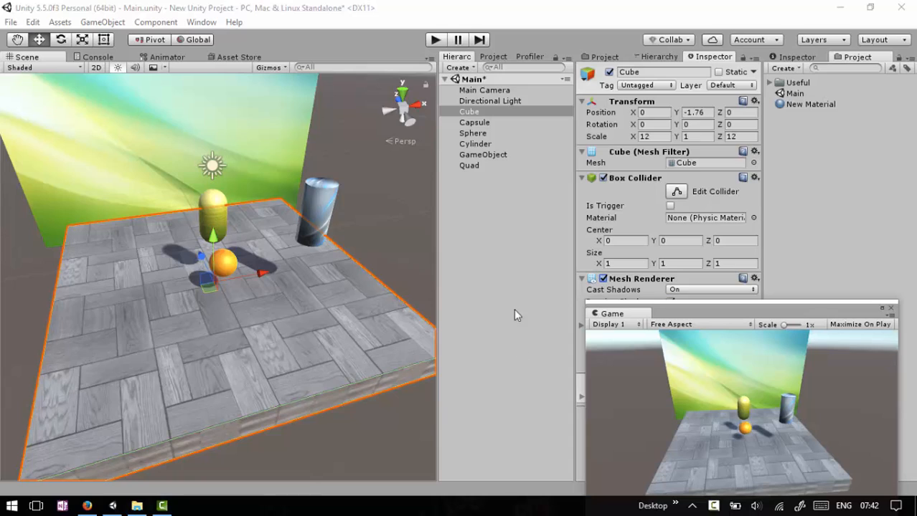
# - Examine the sphere, cylinder and capsule in the scene one after another, leaving nothing selected
pyautogui.click(500, 223)
pyautogui.click(499, 220)
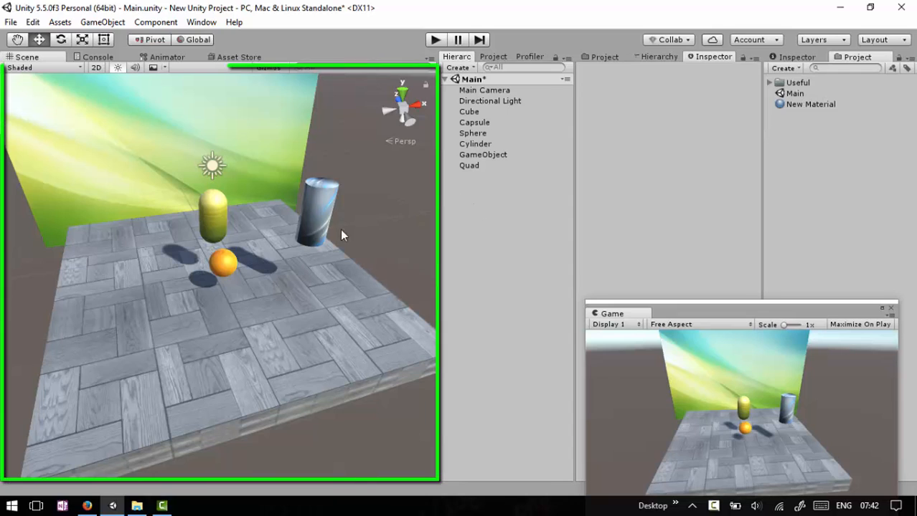
pyautogui.scroll(-2, 256, 273)
pyautogui.moveTo(254, 262); pyautogui.dragTo(249, 241, button='middle')
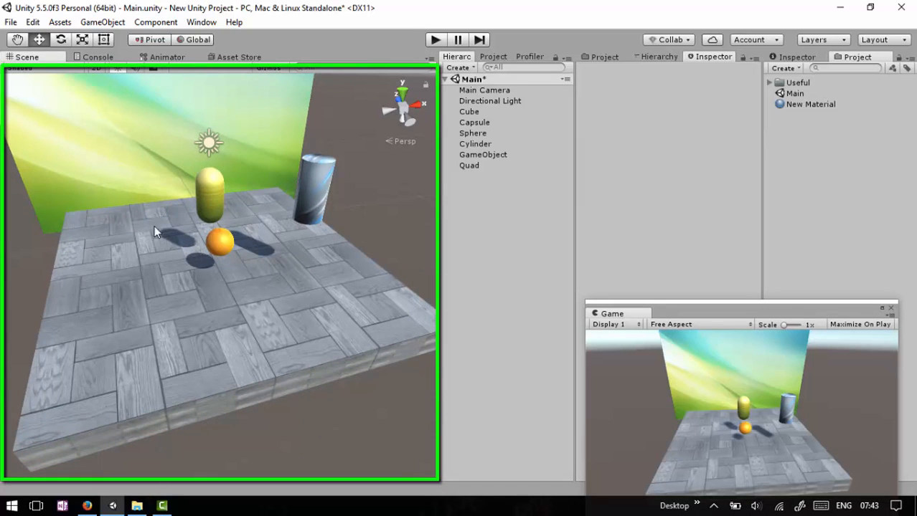
pyautogui.click(226, 246)
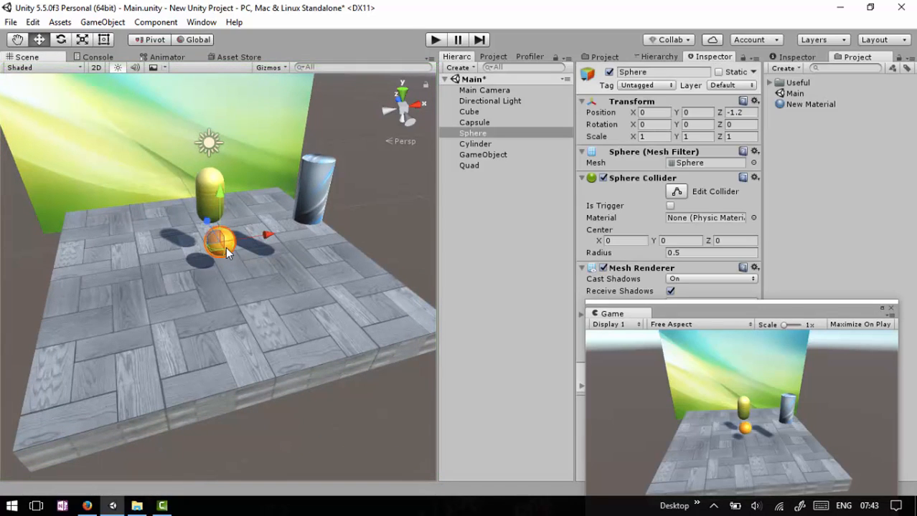
pyautogui.click(317, 175)
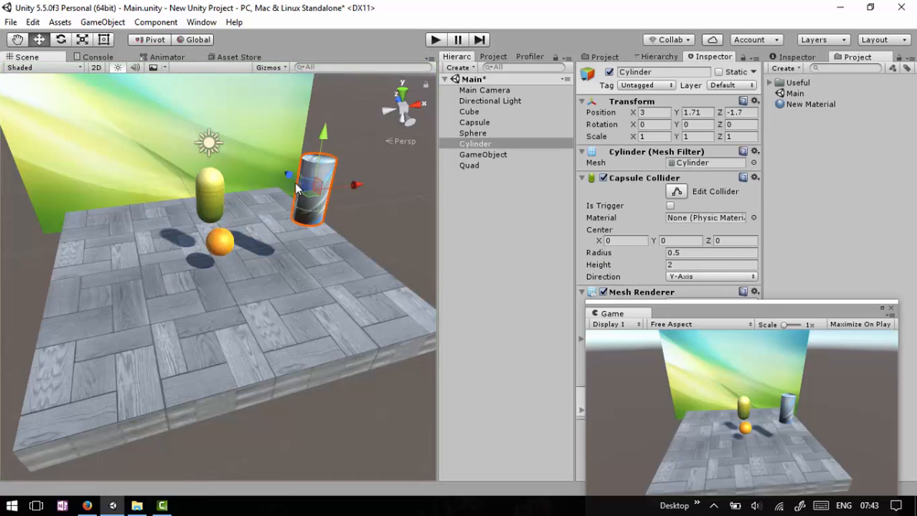
pyautogui.click(208, 184)
pyautogui.click(498, 224)
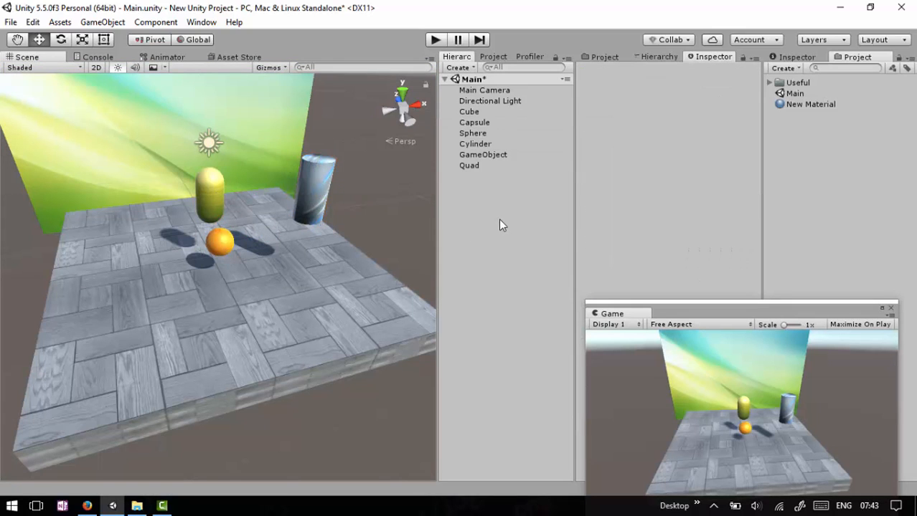
# - Add a new 3D cube to the scene and move it along the X axis to about -3.12, clear of the sphere
pyautogui.rightClick(490, 201)
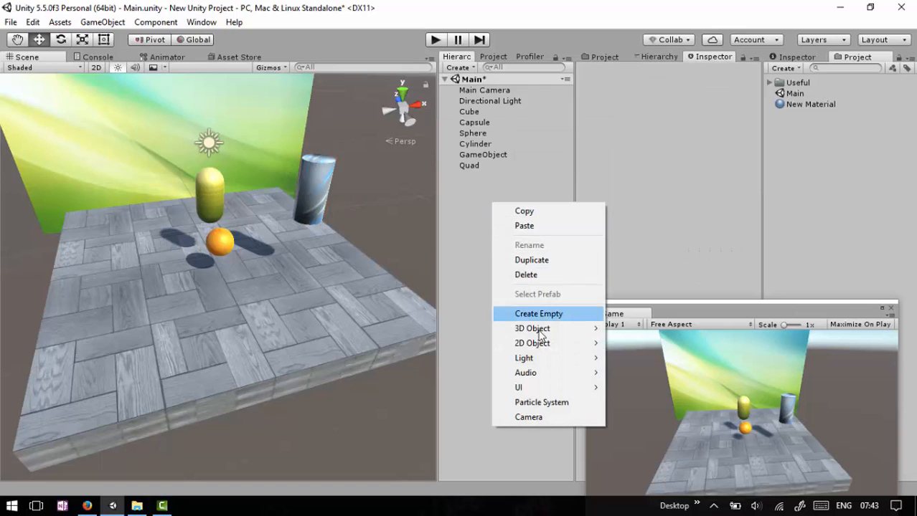
pyautogui.moveTo(539, 334)
pyautogui.click(635, 328)
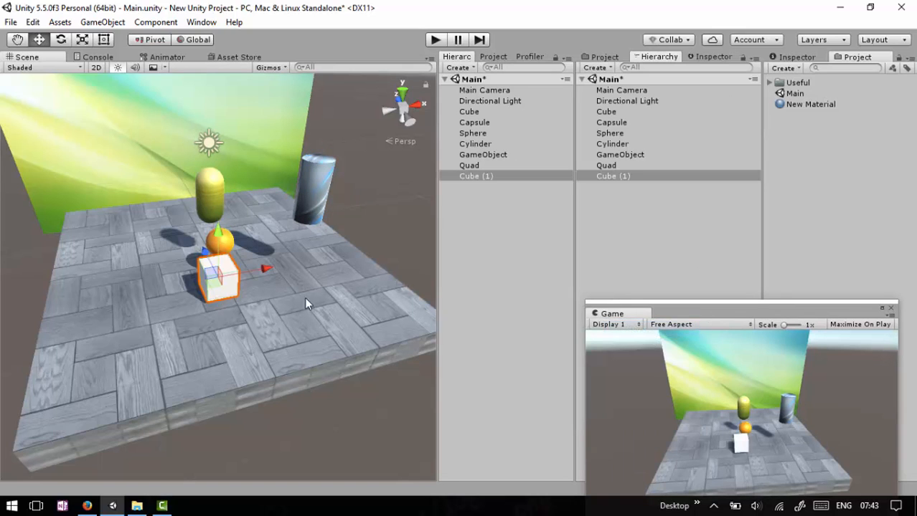
pyautogui.moveTo(269, 263); pyautogui.dragTo(192, 271)
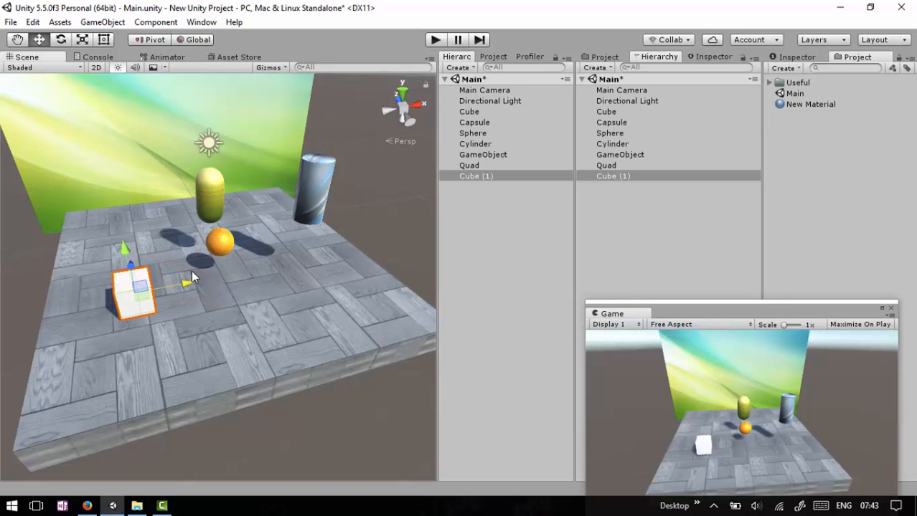
pyautogui.click(477, 258)
pyautogui.moveTo(128, 331); pyautogui.dragTo(139, 321, button='middle')
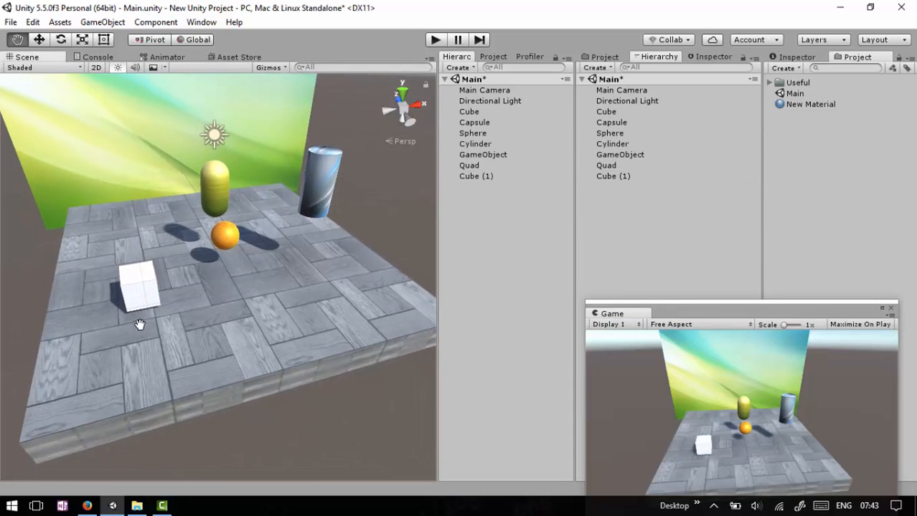
# - Examine the Default-Material settings of Cube (1), moving the floating Game view out of the way
pyautogui.click(705, 56)
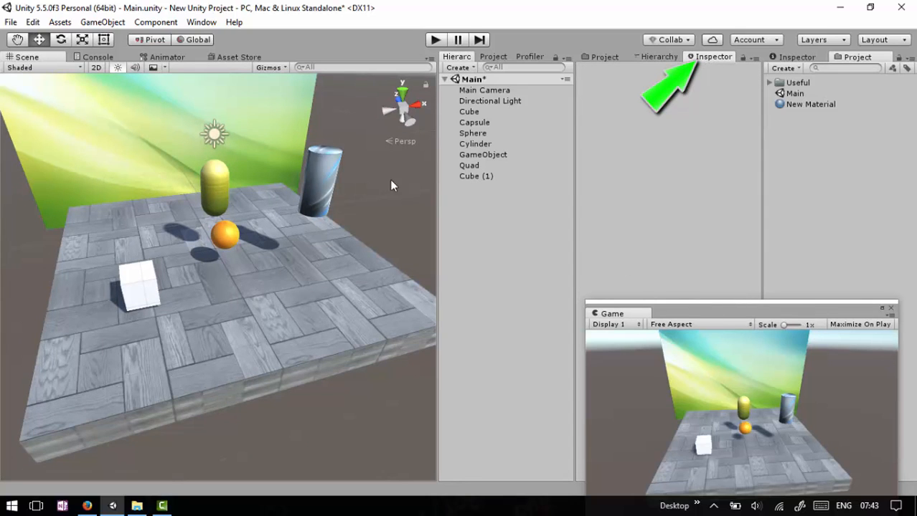
pyautogui.click(465, 176)
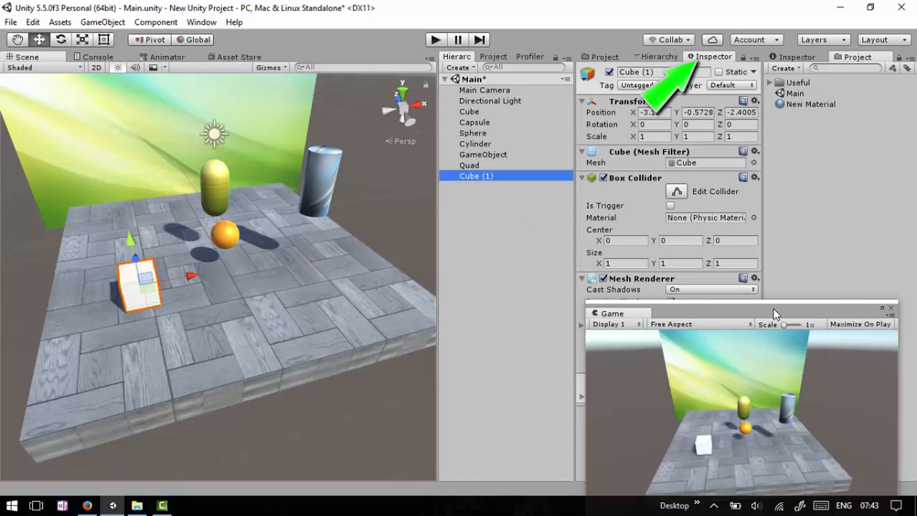
pyautogui.moveTo(748, 309); pyautogui.dragTo(422, 379)
pyautogui.click(584, 399)
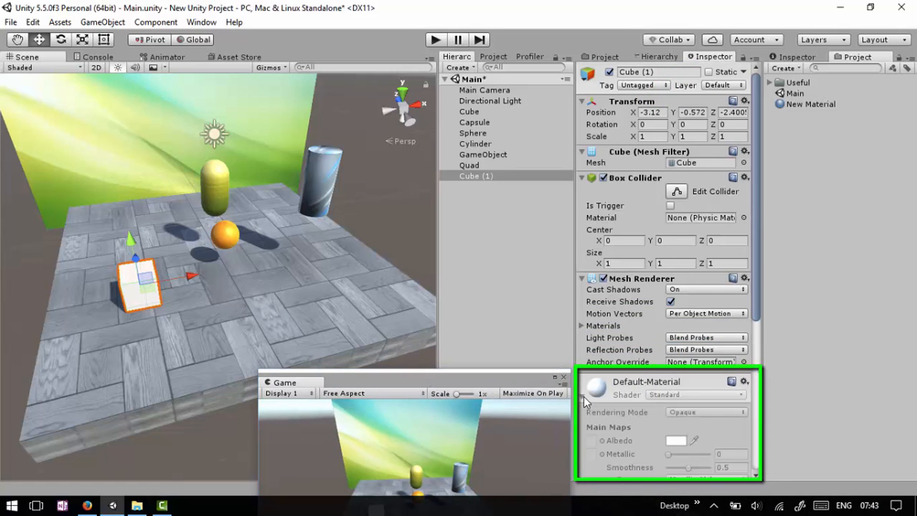
pyautogui.scroll(-5, 586, 323)
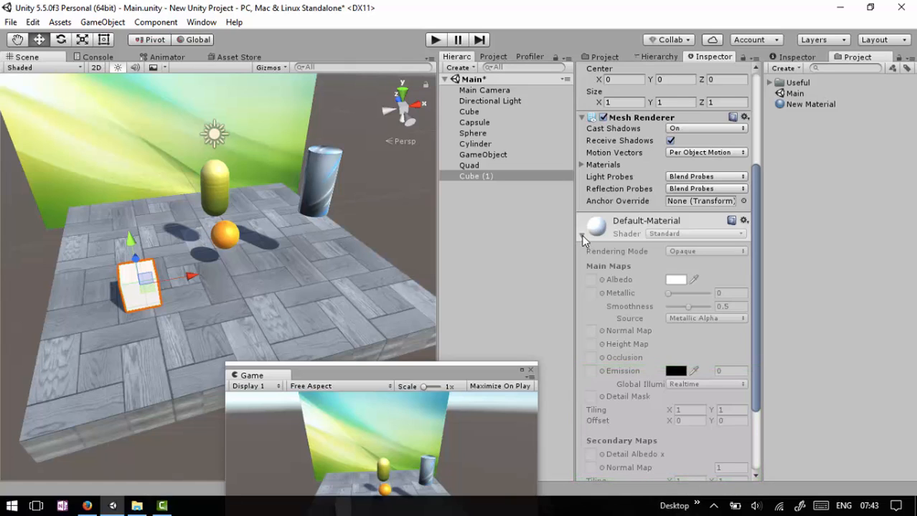
pyautogui.scroll(-1, 667, 251)
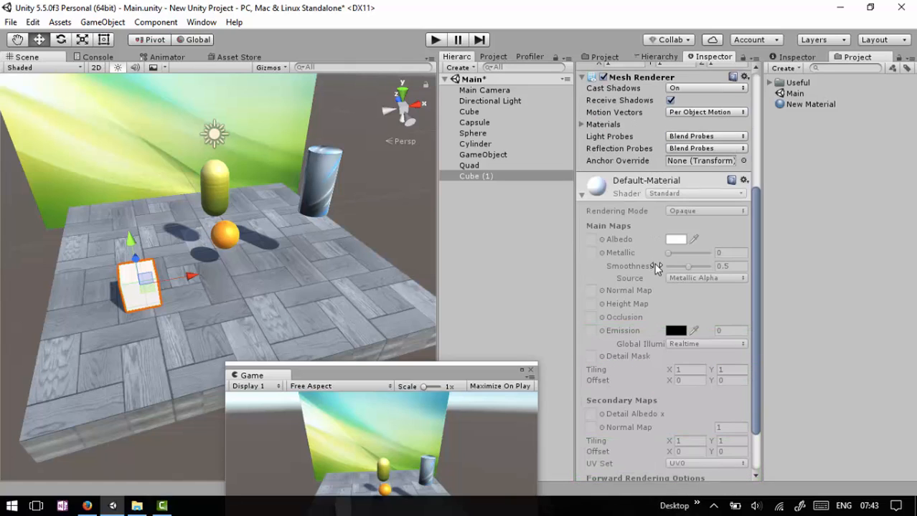
pyautogui.click(578, 195)
pyautogui.click(520, 209)
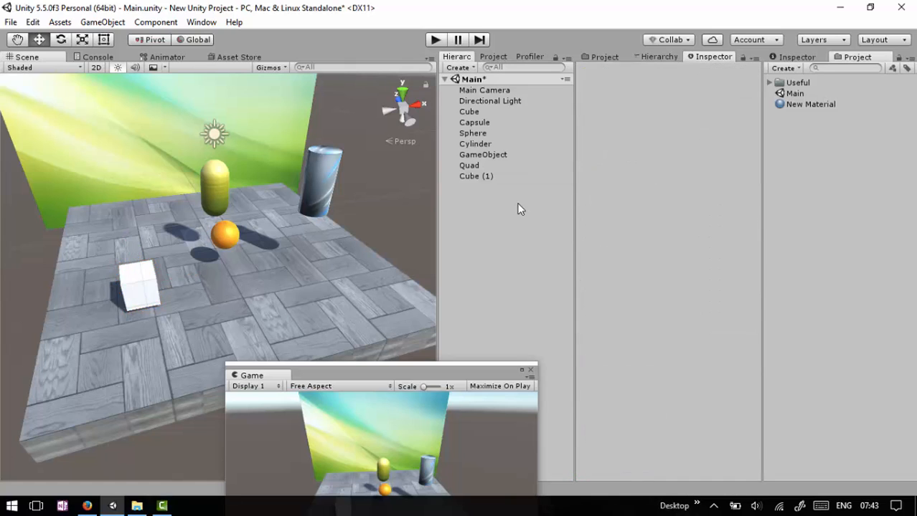
pyautogui.click(488, 177)
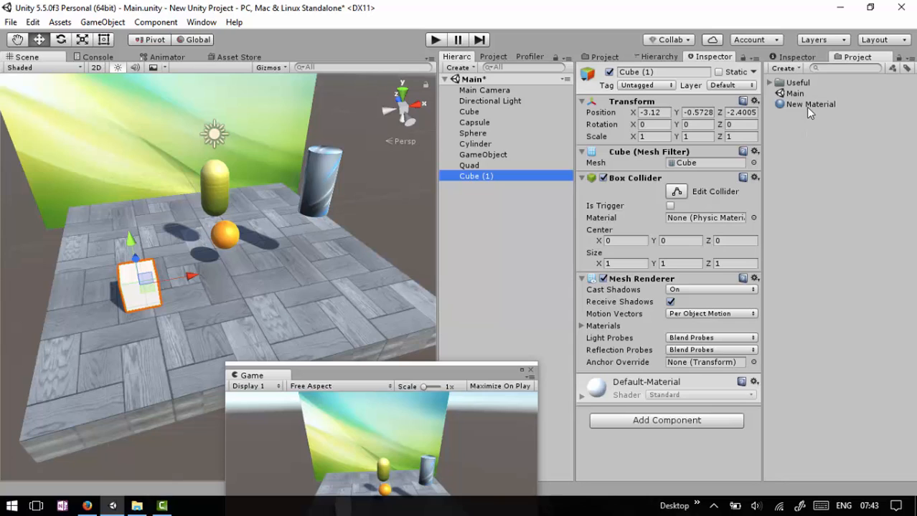
pyautogui.rightClick(801, 127)
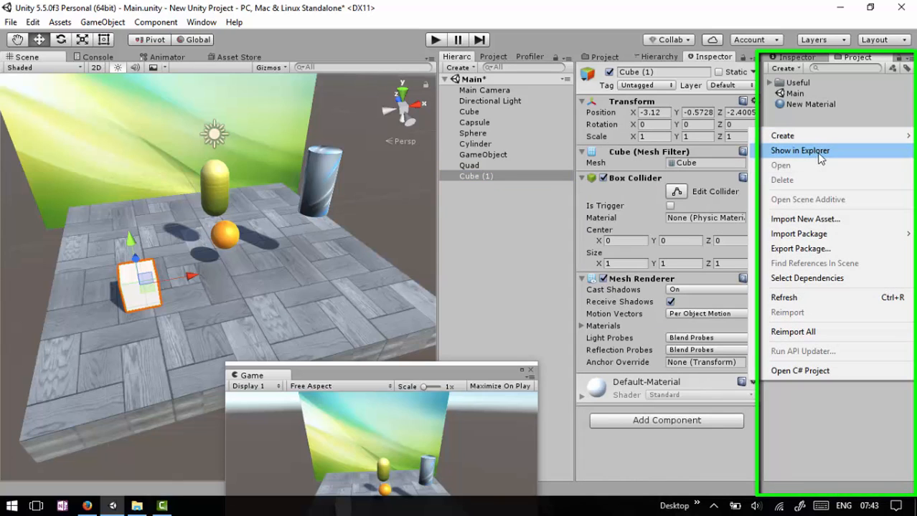
pyautogui.moveTo(811, 138)
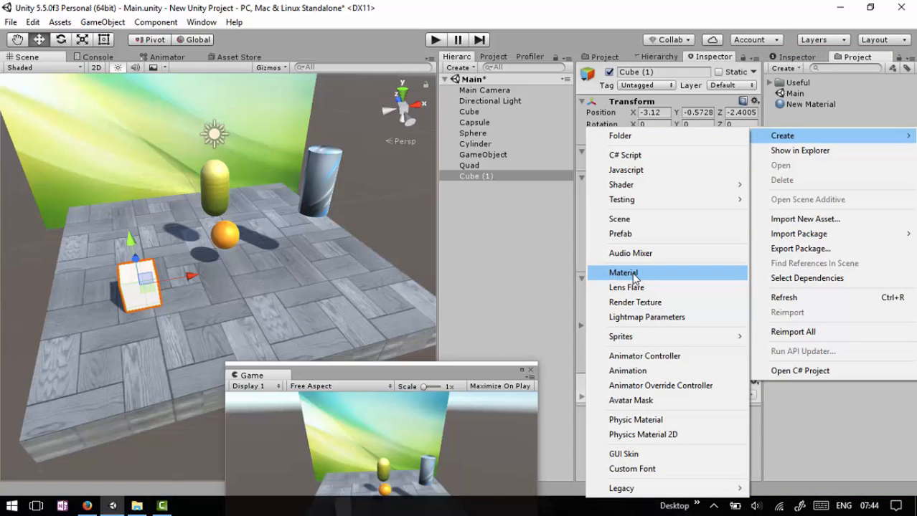
pyautogui.click(73, 17)
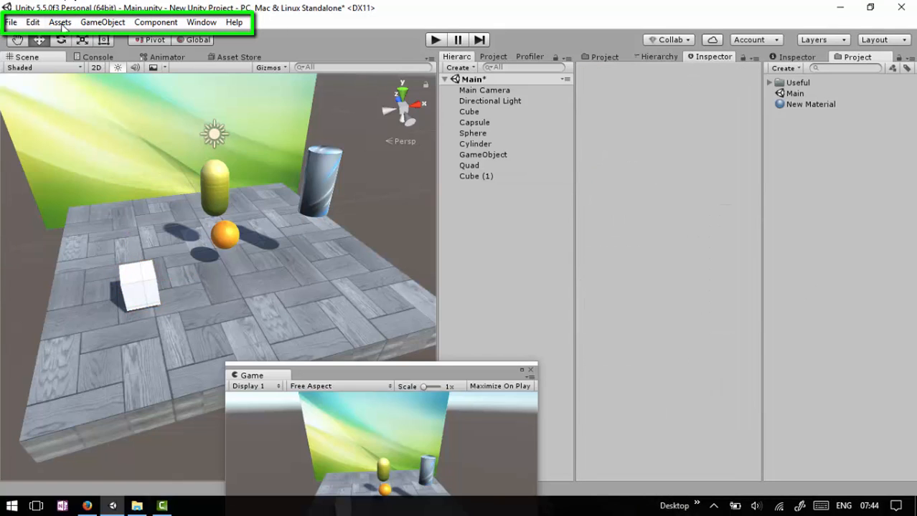
# - Create a new material asset in the project and name it UltraAim Material
pyautogui.click(63, 26)
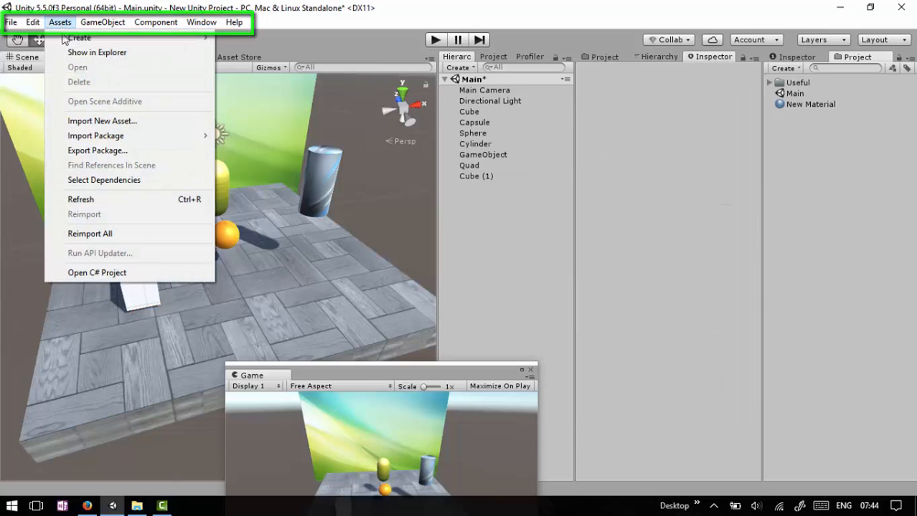
pyautogui.moveTo(63, 37)
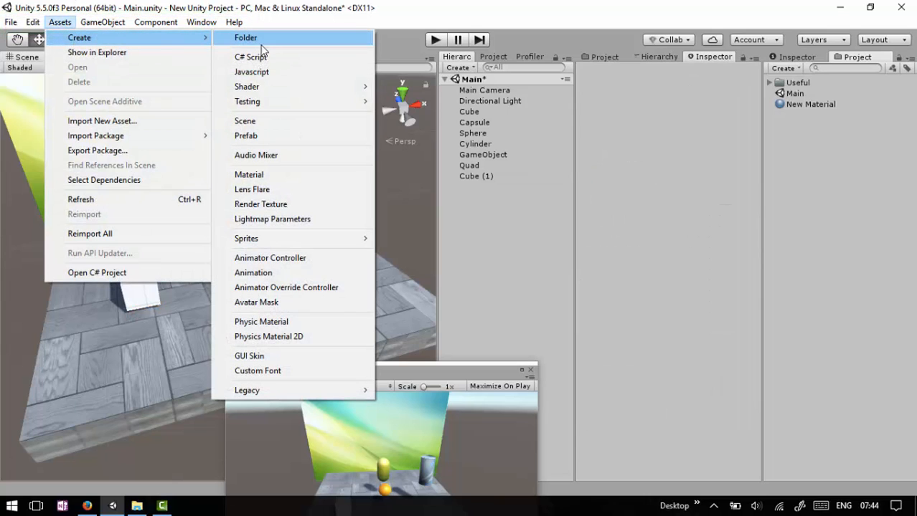
pyautogui.click(262, 178)
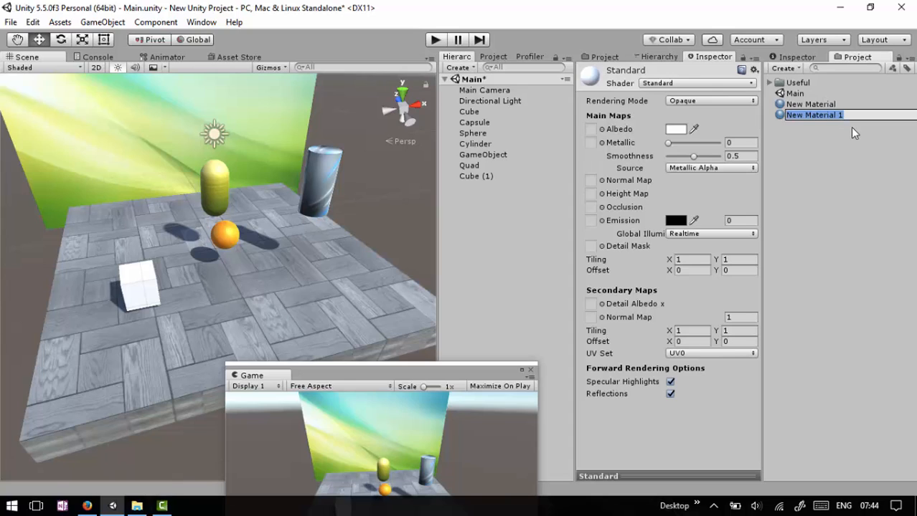
pyautogui.write('Ultra')
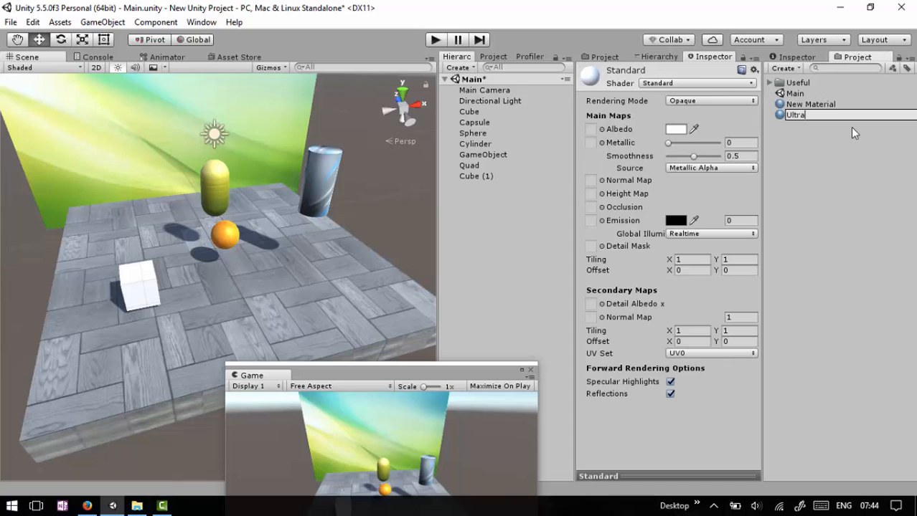
pyautogui.write('Aim Material')
pyautogui.press('Return')
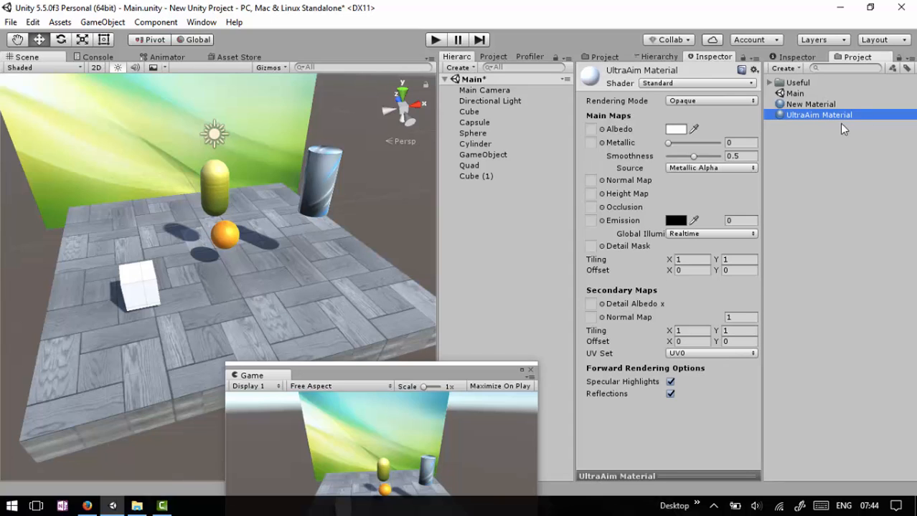
# - Assign UltraAim Material to Cube (1) in place of its default material
pyautogui.click(488, 174)
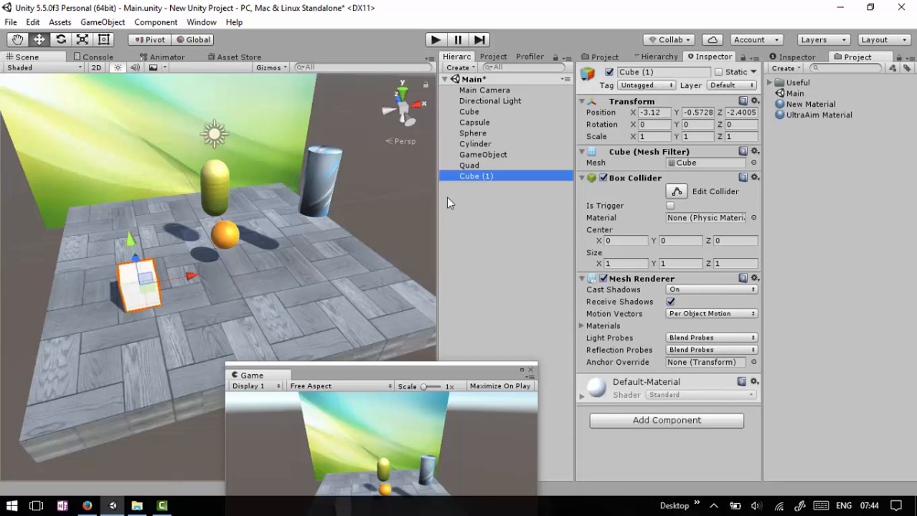
pyautogui.scroll(4, 65, 298)
pyautogui.moveTo(111, 292); pyautogui.dragTo(123, 247, button='middle')
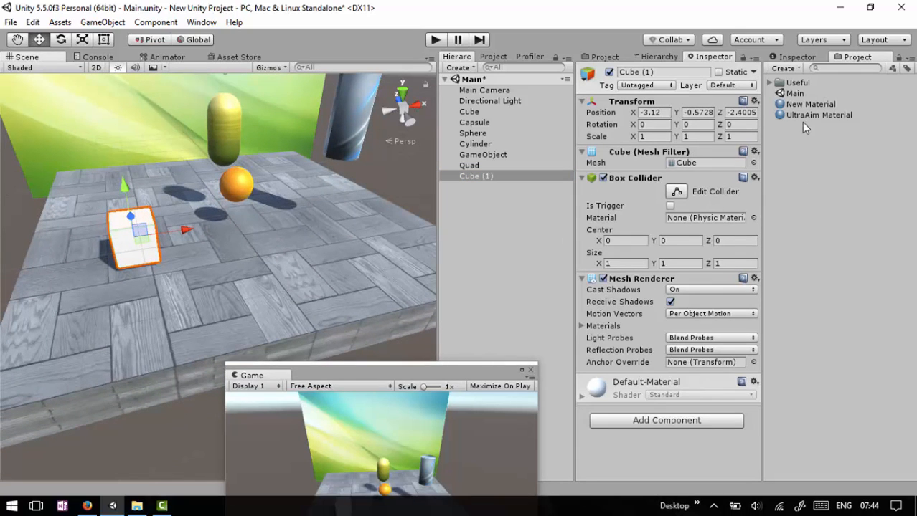
pyautogui.moveTo(812, 116); pyautogui.dragTo(679, 434)
pyautogui.moveTo(672, 456); pyautogui.dragTo(672, 456)
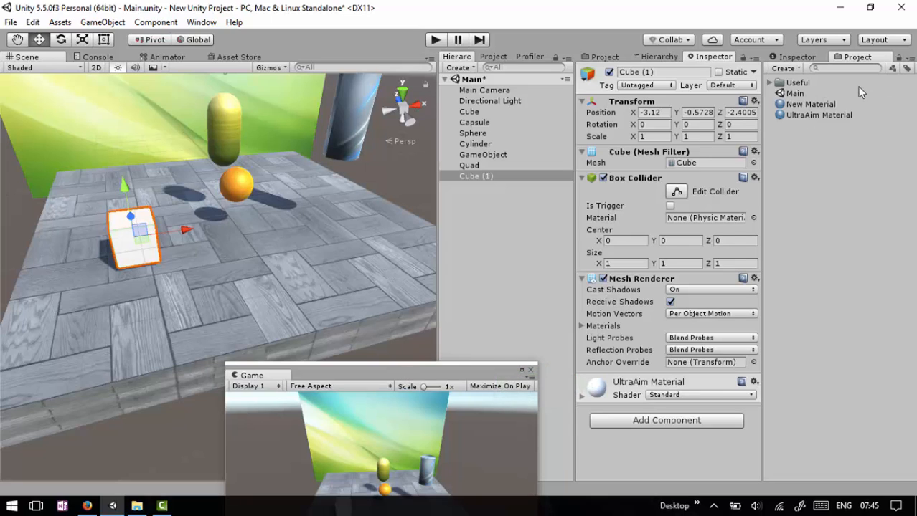
# - Examine the shader categories available for UltraAim Material, including Mobile, Particles, UI, Unlit, VR and Legacy Shaders
pyautogui.click(822, 113)
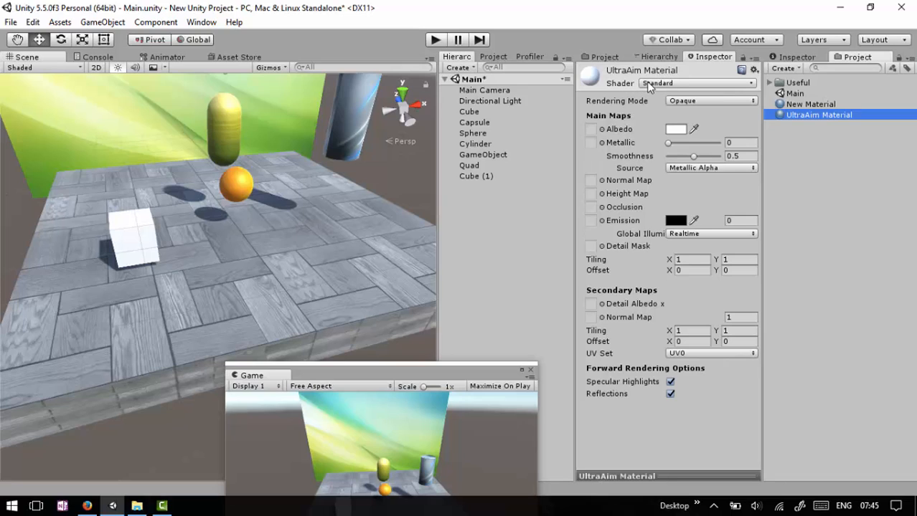
pyautogui.click(669, 84)
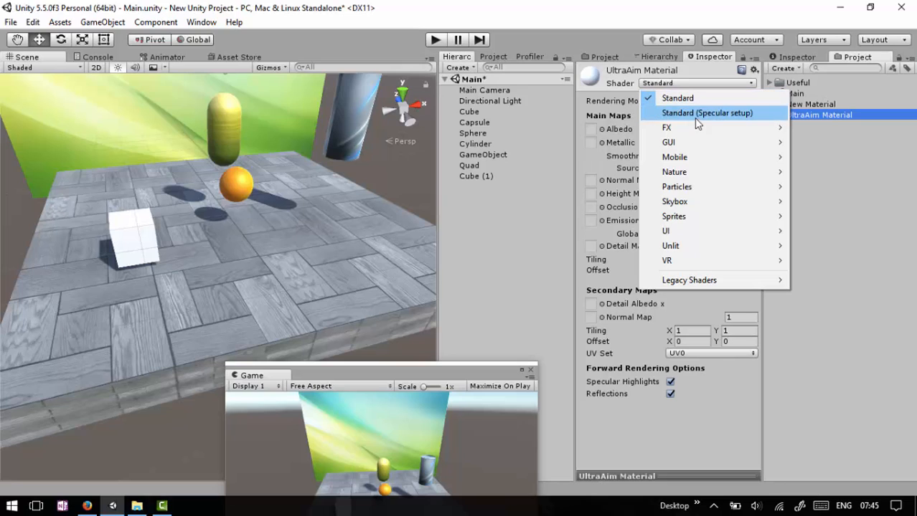
pyautogui.moveTo(690, 132)
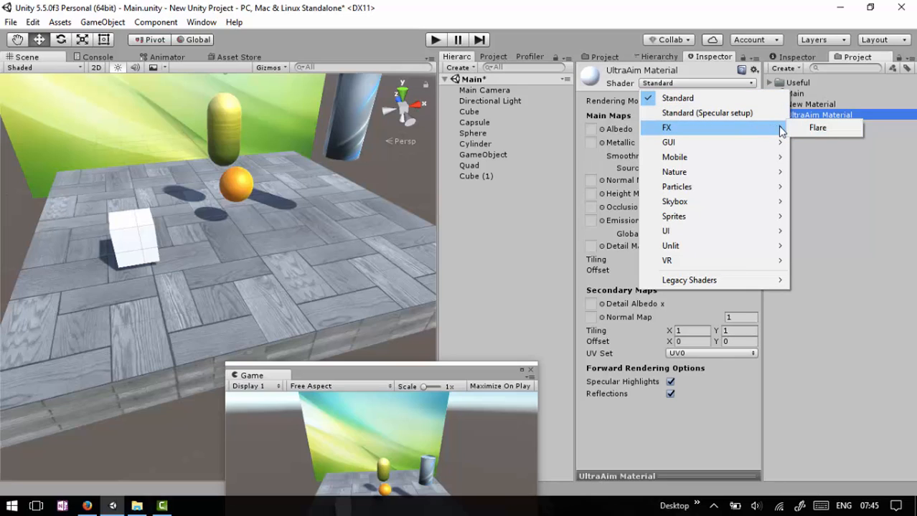
pyautogui.moveTo(717, 149)
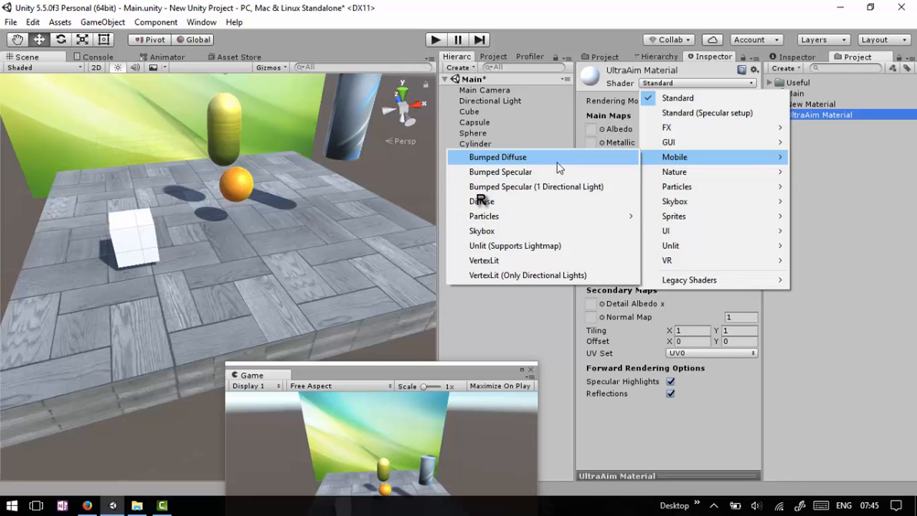
pyautogui.moveTo(699, 177)
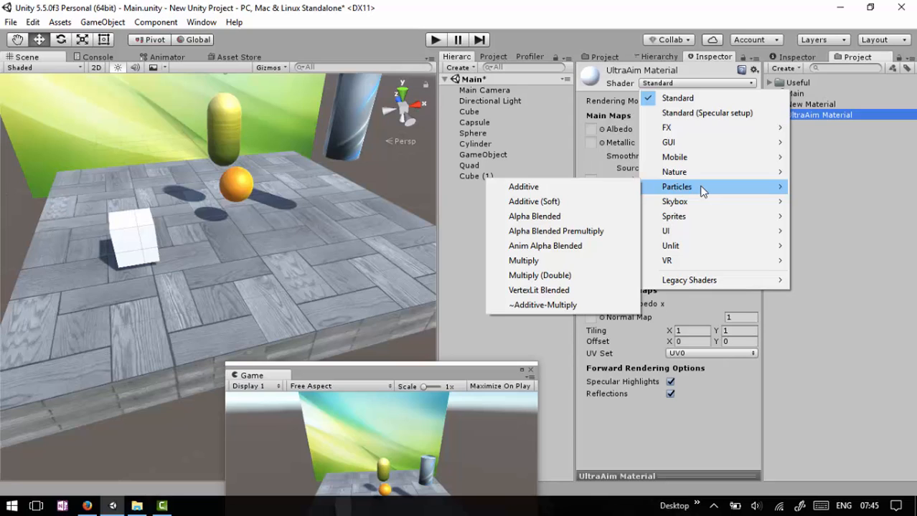
pyautogui.moveTo(705, 209)
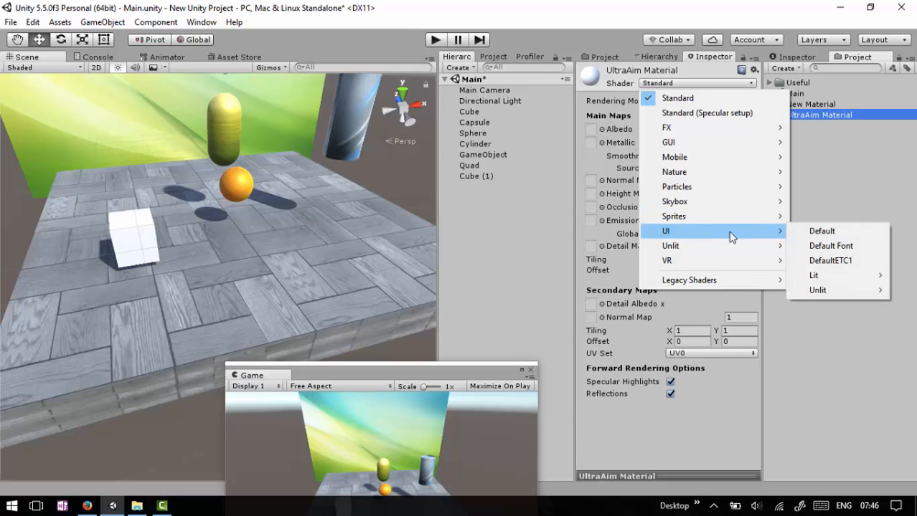
pyautogui.moveTo(715, 251)
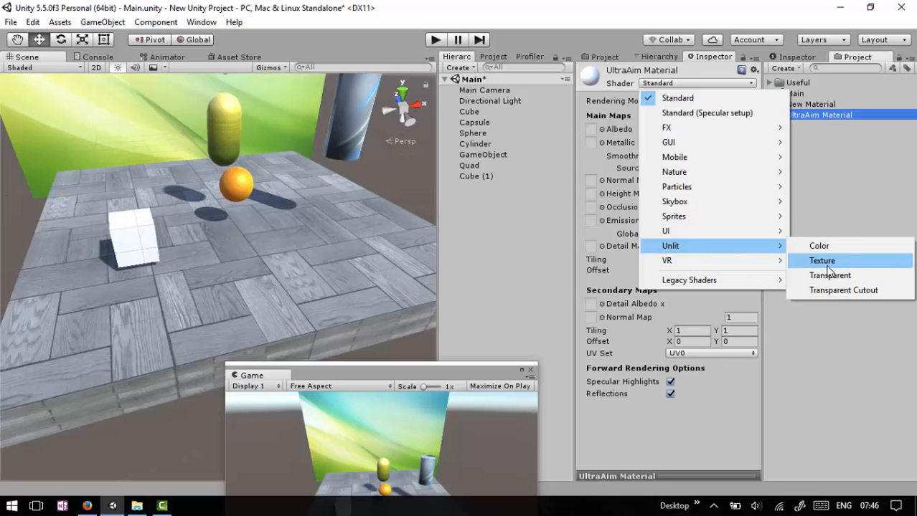
pyautogui.moveTo(765, 268)
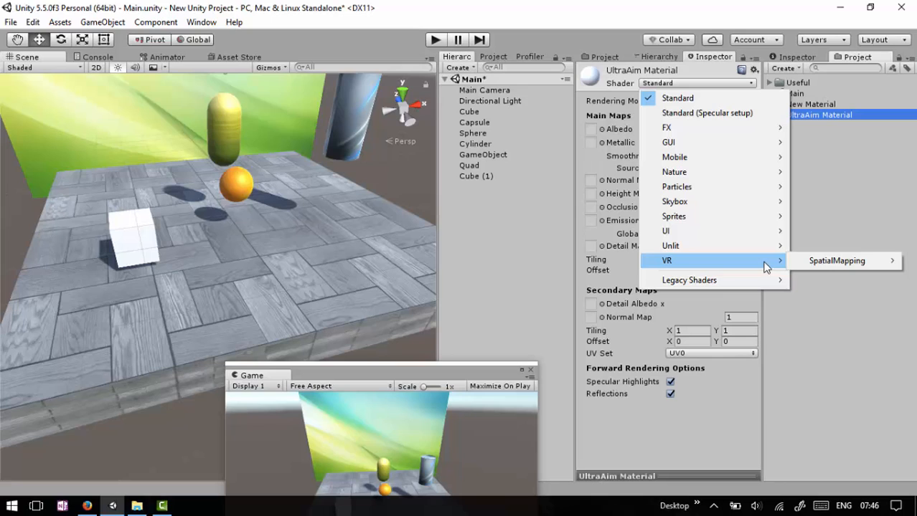
pyautogui.moveTo(830, 261)
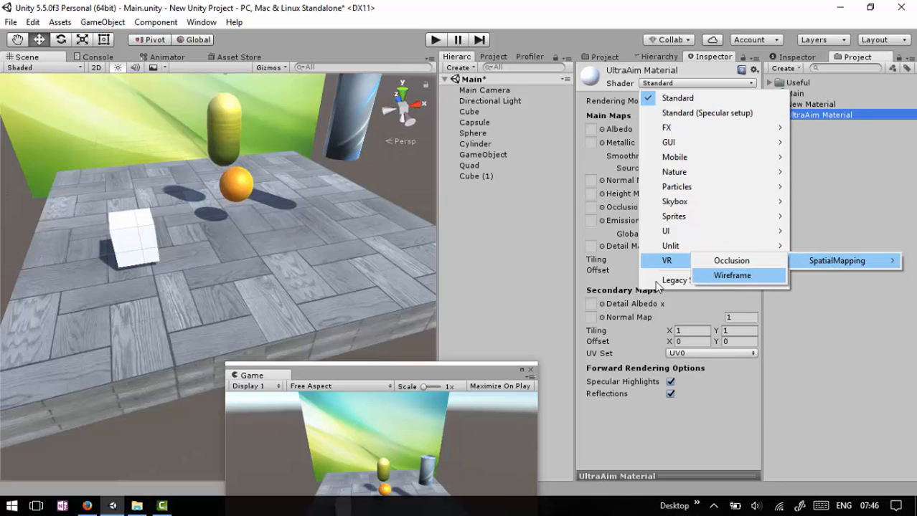
pyautogui.moveTo(687, 281)
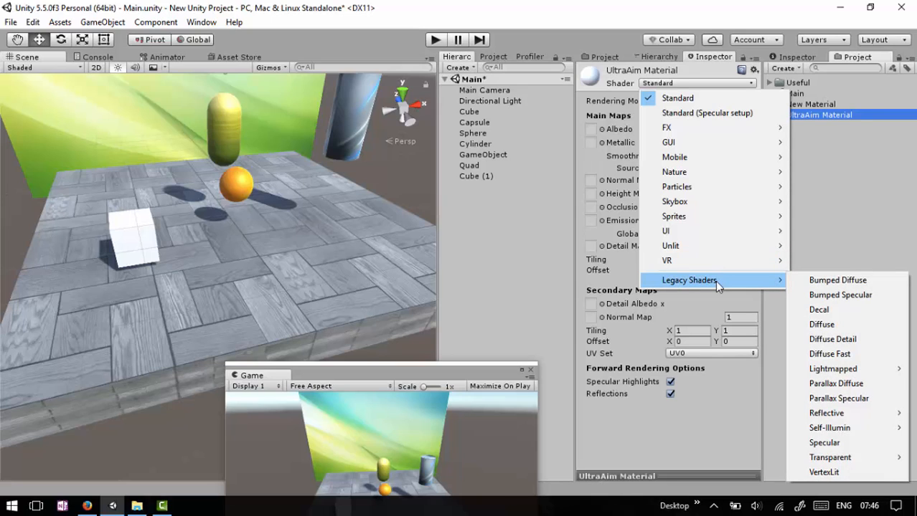
pyautogui.click(832, 199)
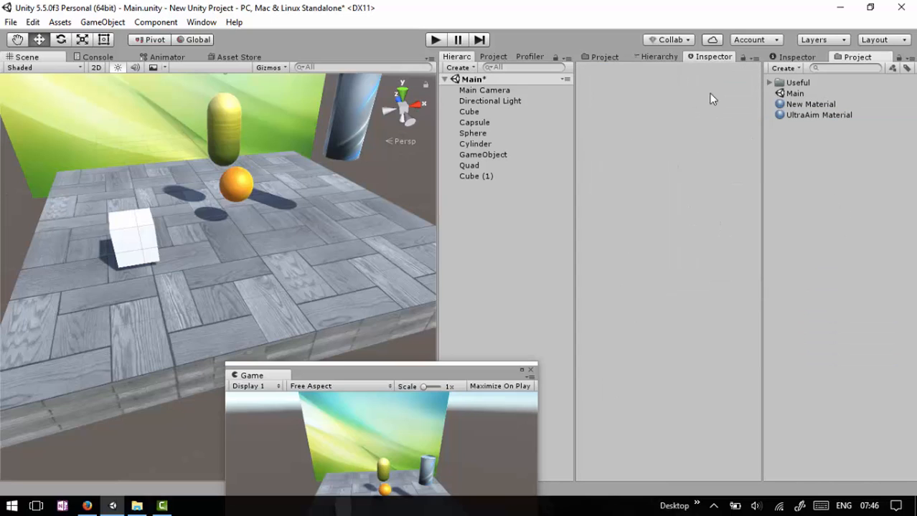
# - Examine the rendering modes available for UltraAim Material
pyautogui.click(808, 116)
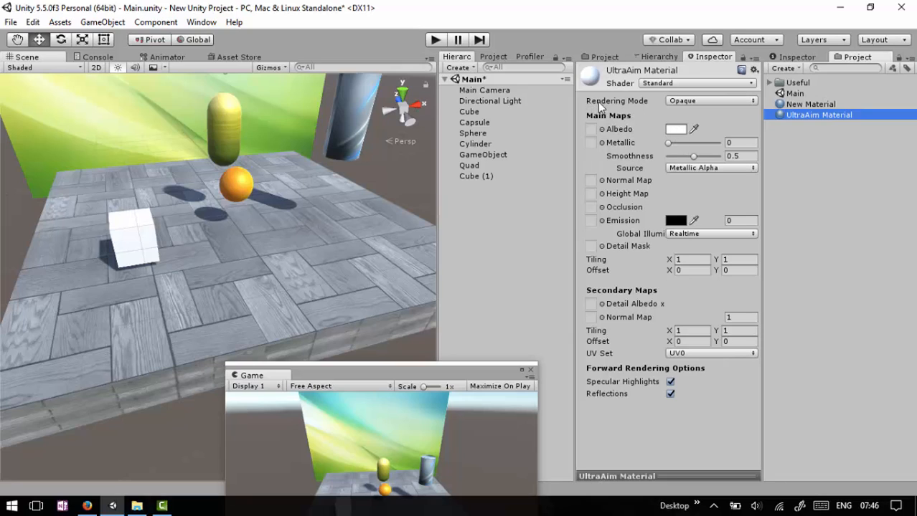
pyautogui.click(692, 100)
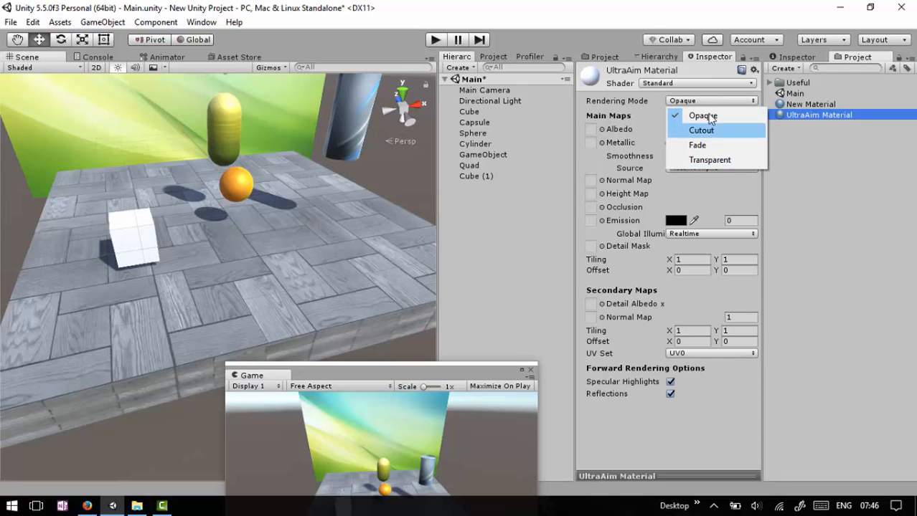
pyautogui.click(645, 22)
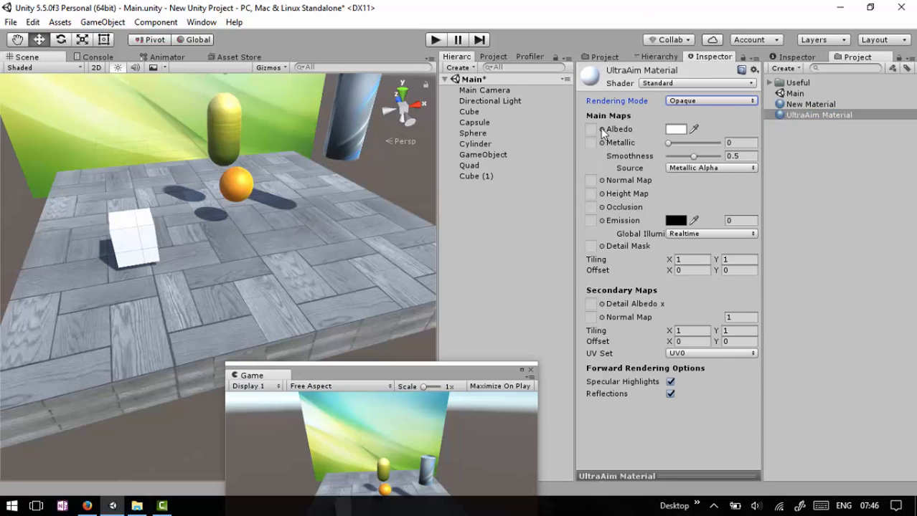
# - Set the albedo color of UltraAim Material to red, hex F20909FF
pyautogui.click(670, 129)
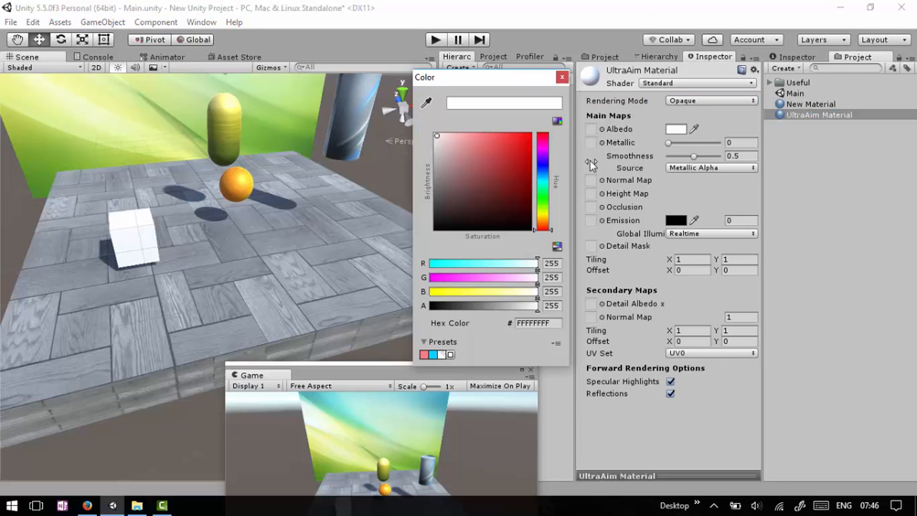
pyautogui.moveTo(479, 161)
pyautogui.mouseDown()
pyautogui.moveTo(475, 143)
pyautogui.moveTo(523, 138)
pyautogui.moveTo(506, 135)
pyautogui.moveTo(520, 141)
pyautogui.moveTo(518, 211)
pyautogui.moveTo(521, 136)
pyautogui.moveTo(543, 144)
pyautogui.moveTo(542, 180)
pyautogui.mouseUp()
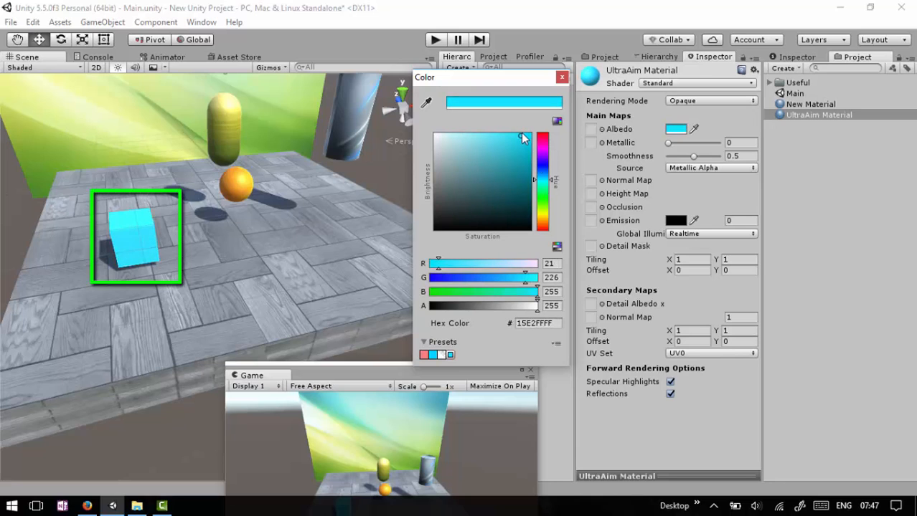
pyautogui.moveTo(522, 133); pyautogui.dragTo(525, 140)
pyautogui.moveTo(542, 185); pyautogui.dragTo(543, 135)
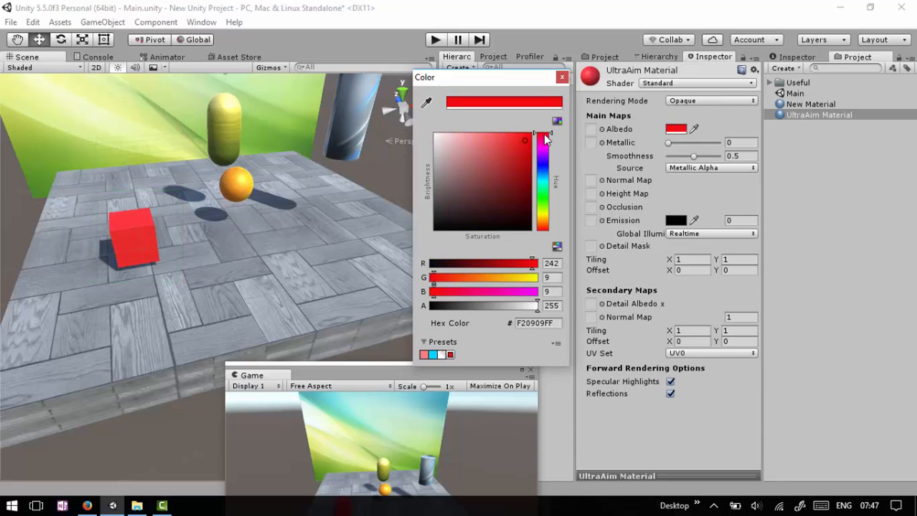
pyautogui.click(562, 78)
# - Try varying the alpha of the red albedo color while the rendering mode is Opaque, ending at 255
pyautogui.click(694, 101)
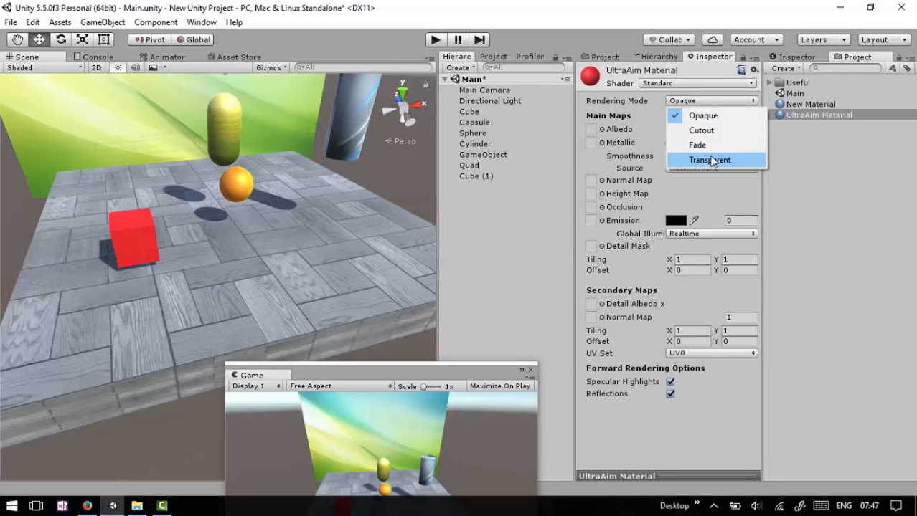
pyautogui.click(655, 27)
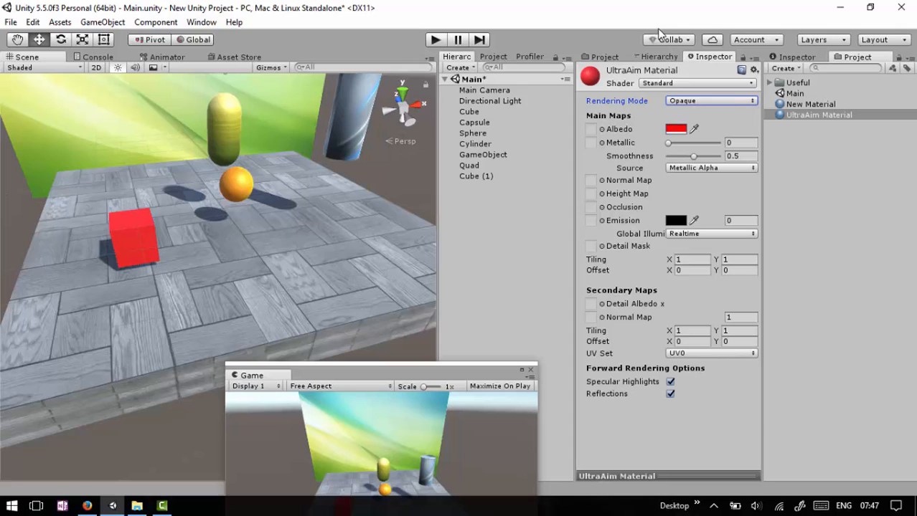
pyautogui.click(675, 129)
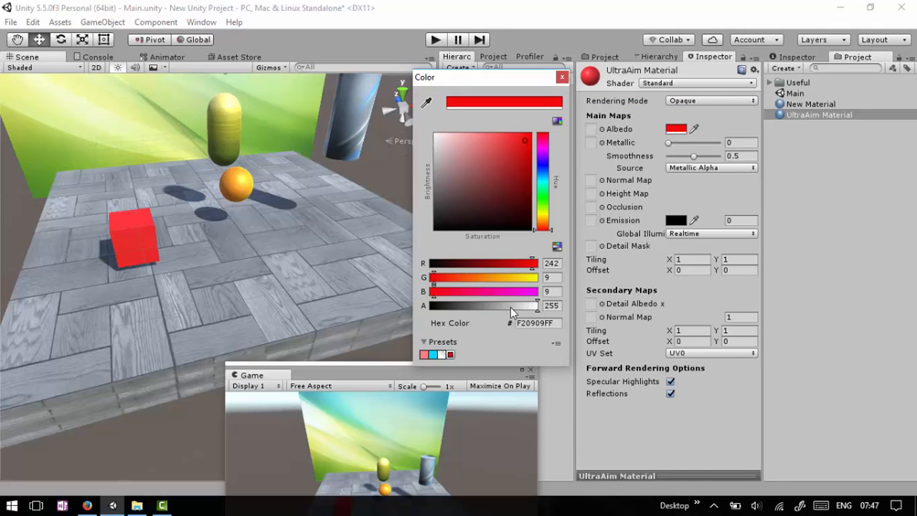
pyautogui.moveTo(510, 306); pyautogui.dragTo(539, 303)
pyautogui.click(561, 77)
# - Set the rendering mode to Transparent and try varying the albedo color's alpha, ending at 255
pyautogui.click(676, 101)
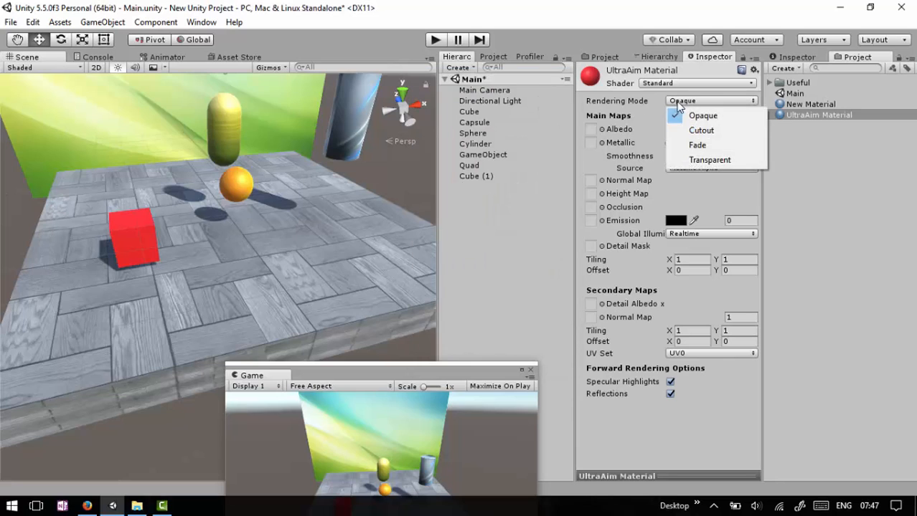
pyautogui.click(710, 161)
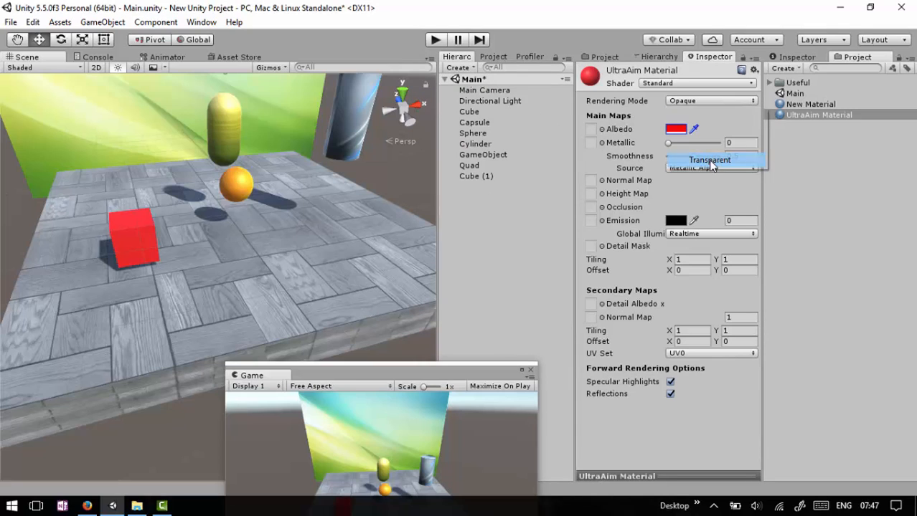
pyautogui.click(675, 129)
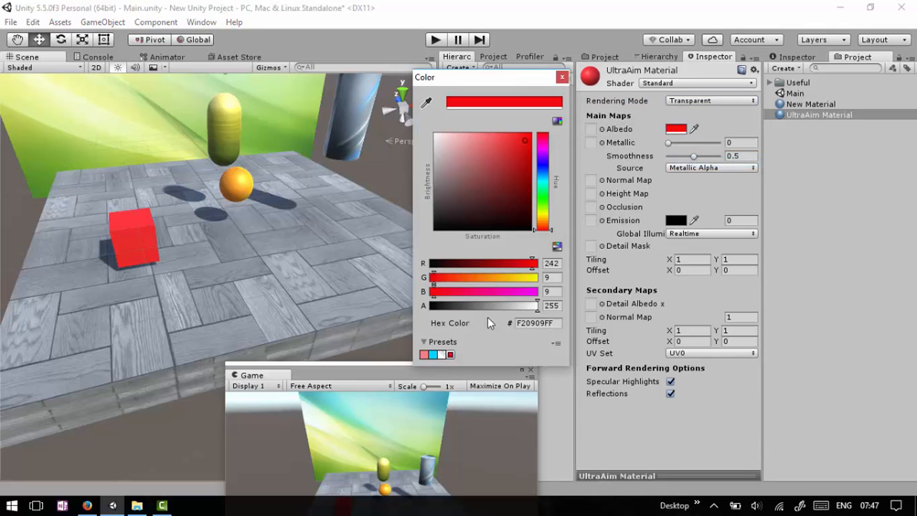
pyautogui.moveTo(495, 306); pyautogui.dragTo(540, 307)
pyautogui.click(562, 77)
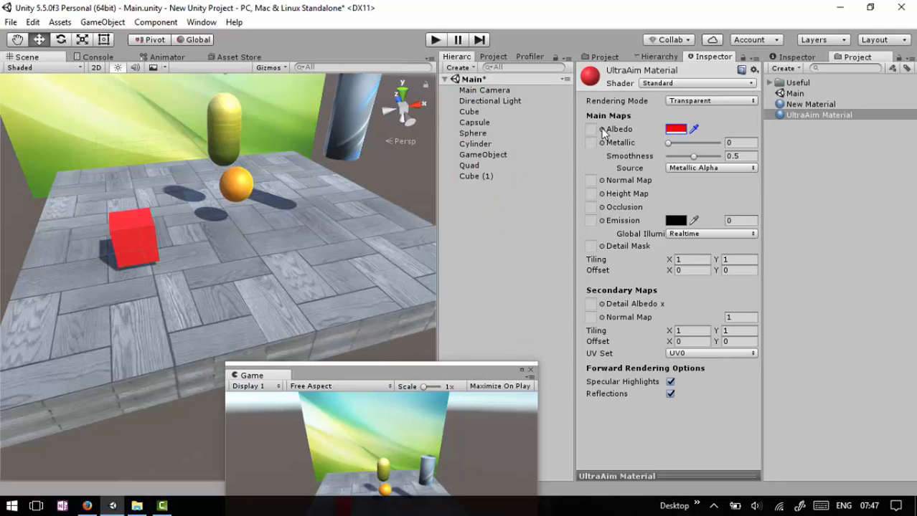
# - Look over the available albedo textures without choosing one, and set the albedo color to near white, hex FBFBFBFF
pyautogui.click(603, 130)
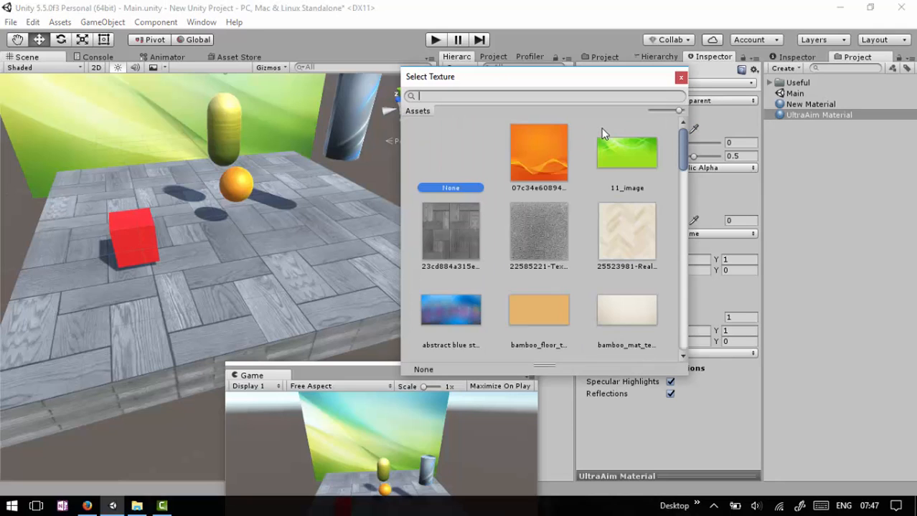
pyautogui.click(679, 76)
pyautogui.click(675, 130)
pyautogui.moveTo(497, 135); pyautogui.dragTo(434, 142)
pyautogui.click(561, 77)
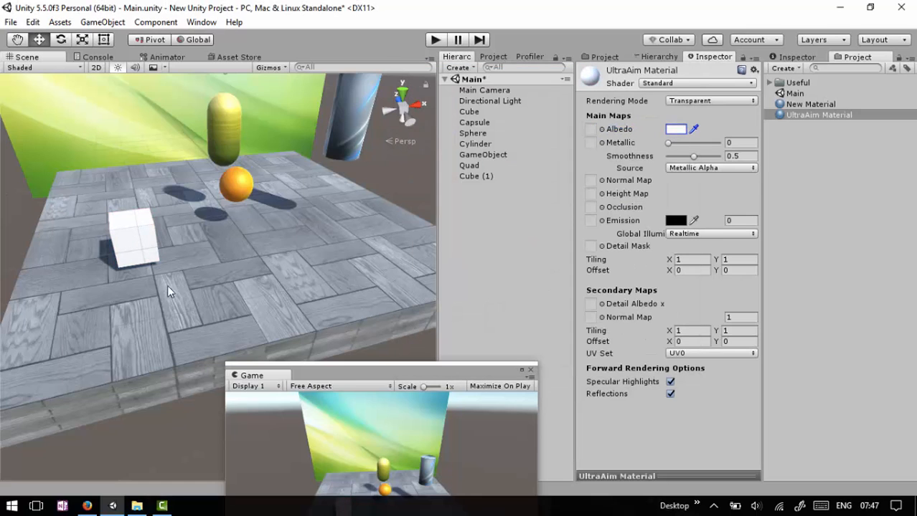
# - Preview the gray door mat texture on the cube and assign the abstract blue stardust texture as the albedo map
pyautogui.click(602, 130)
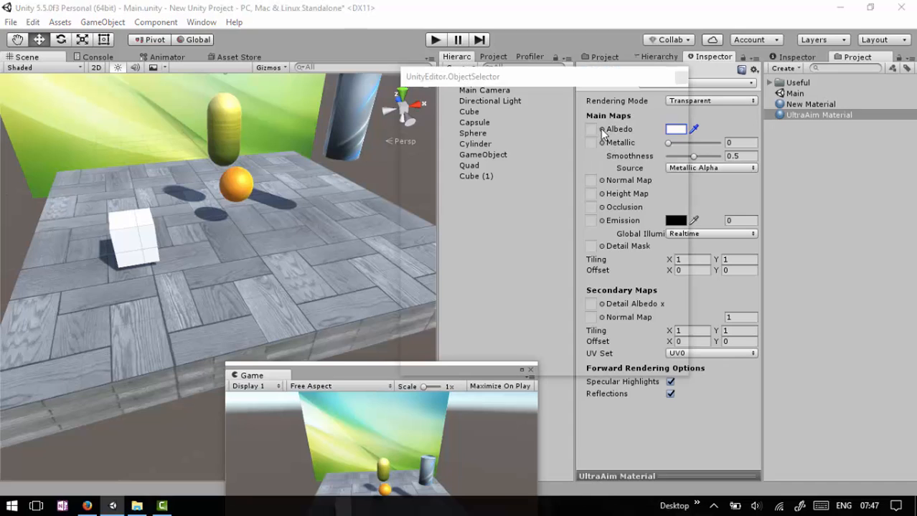
pyautogui.click(527, 228)
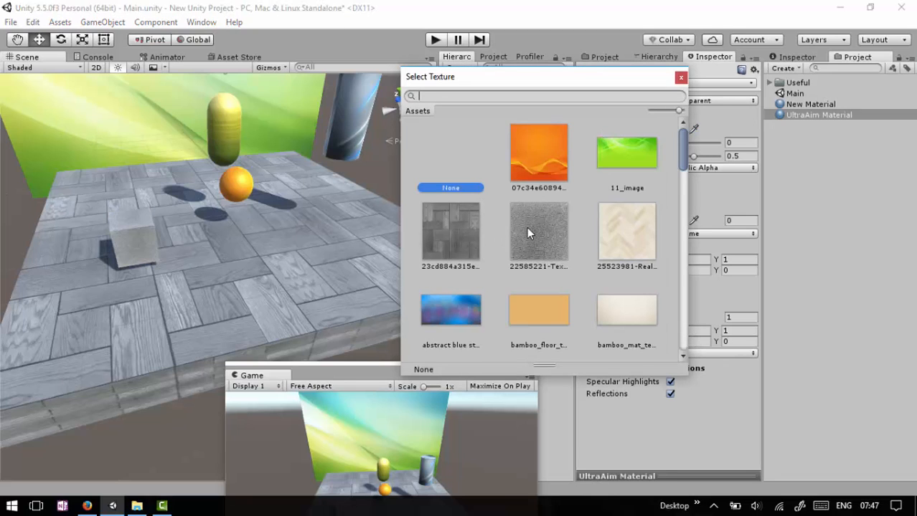
pyautogui.scroll(-2, 545, 241)
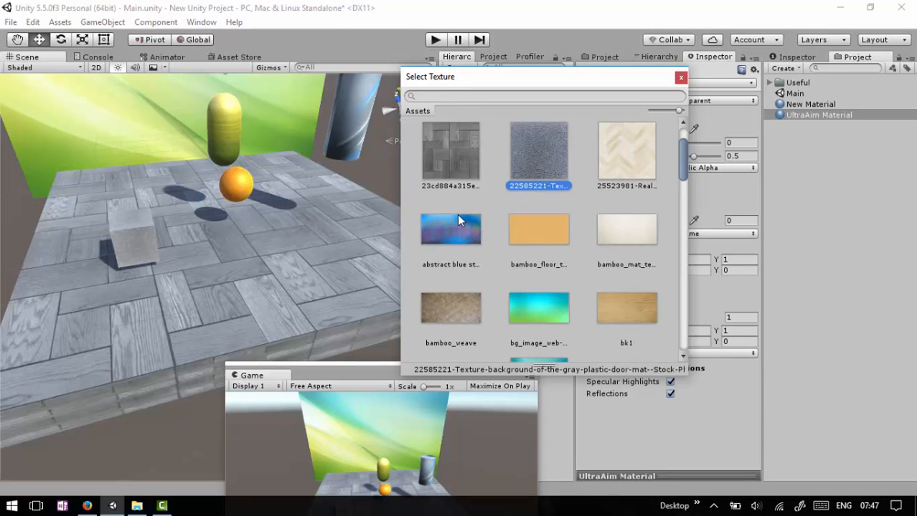
pyautogui.click(457, 214)
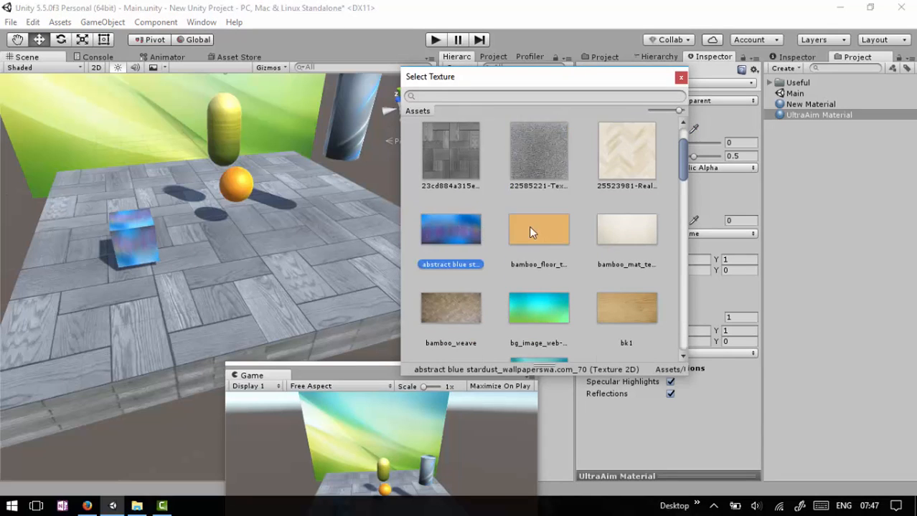
pyautogui.click(681, 77)
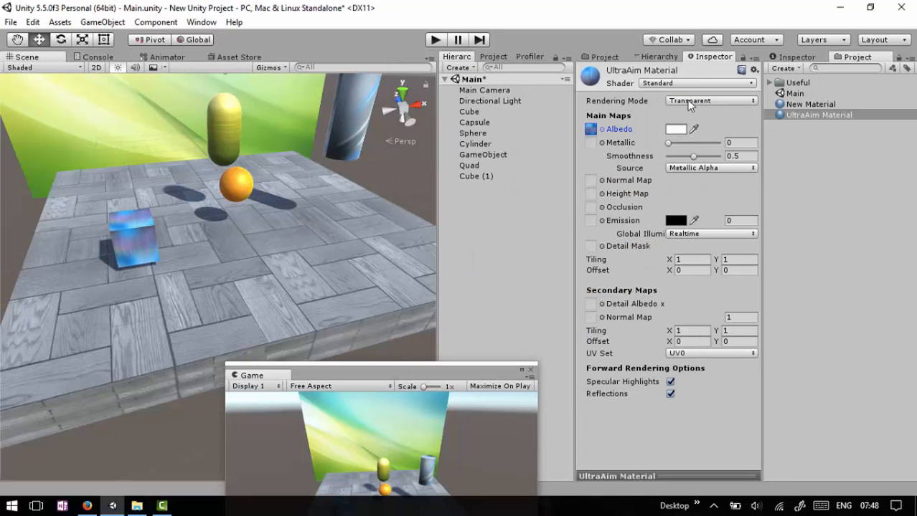
# - Try varying the albedo color's alpha with the blue texture applied in Transparent rendering mode
pyautogui.click(682, 130)
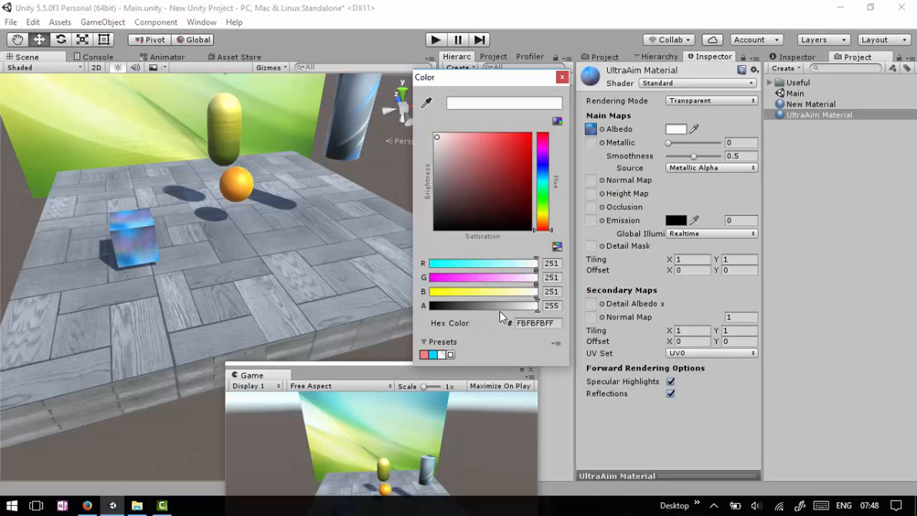
pyautogui.moveTo(497, 307)
pyautogui.mouseDown()
pyautogui.moveTo(469, 304)
pyautogui.moveTo(515, 305)
pyautogui.mouseUp()
pyautogui.click(561, 77)
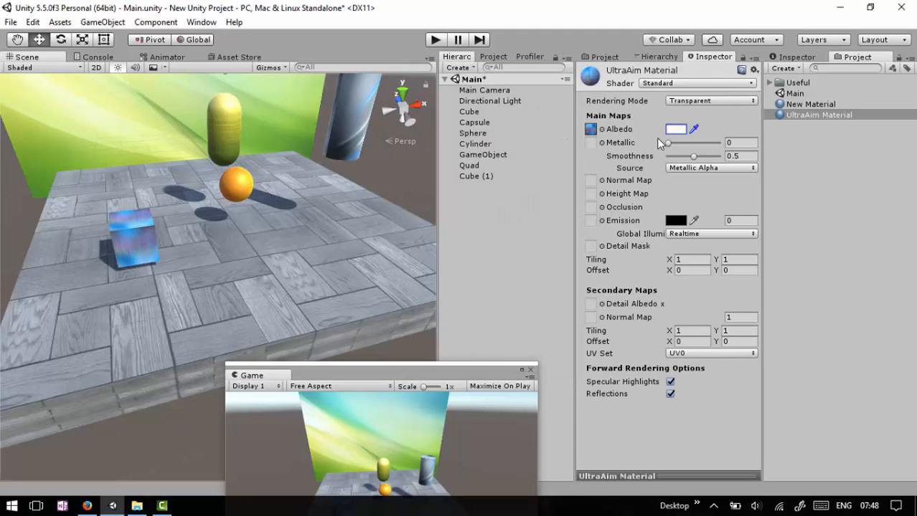
# - Set the rendering mode of UltraAim Material to Cutout
pyautogui.click(681, 103)
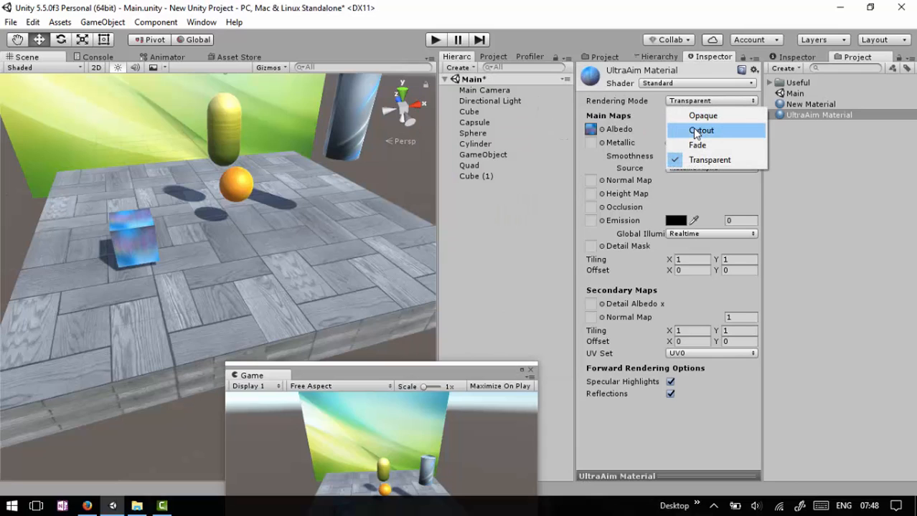
pyautogui.click(695, 132)
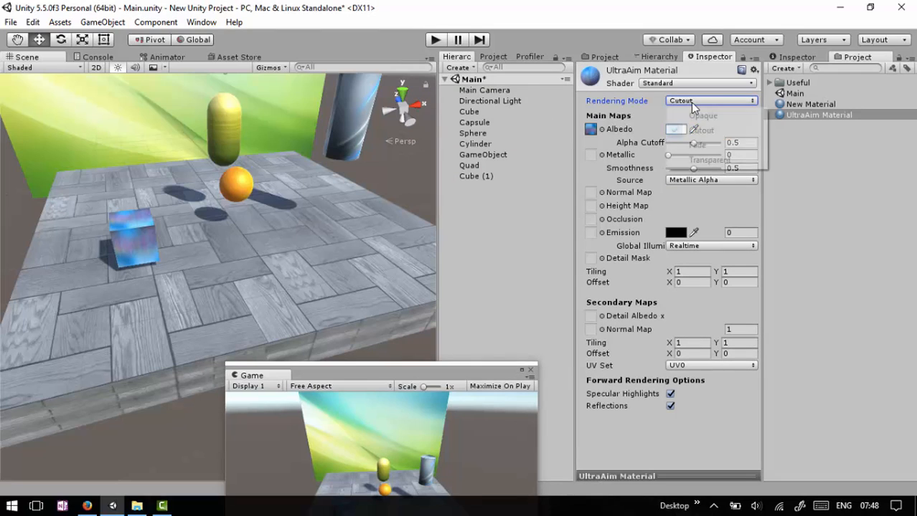
# - Switch the material to Transparent rendering, preview the square floor tile texture on the cube, and assign Default-Particle as the albedo map
pyautogui.click(690, 102)
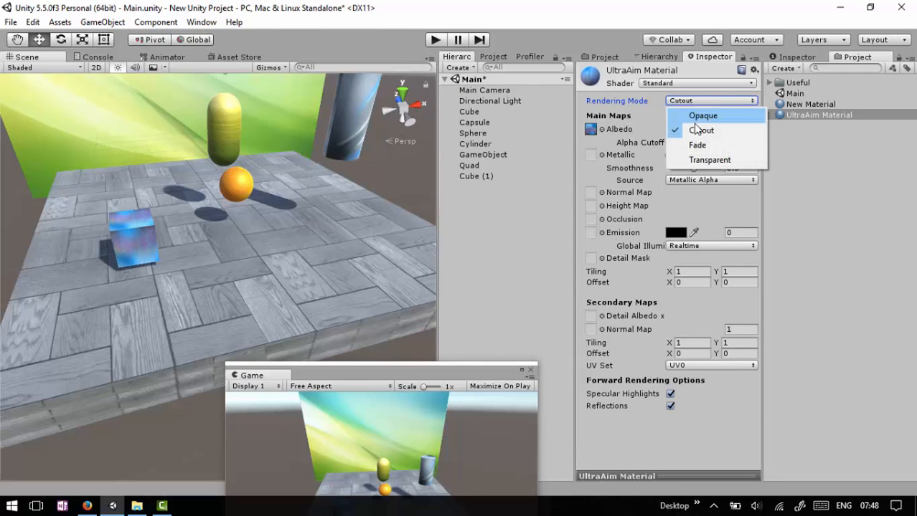
pyautogui.click(702, 159)
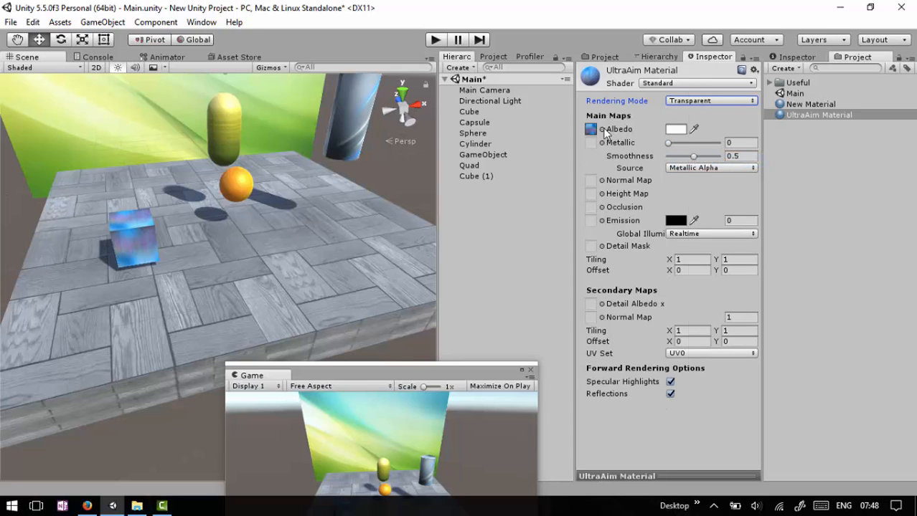
pyautogui.click(602, 130)
pyautogui.scroll(-10, 573, 207)
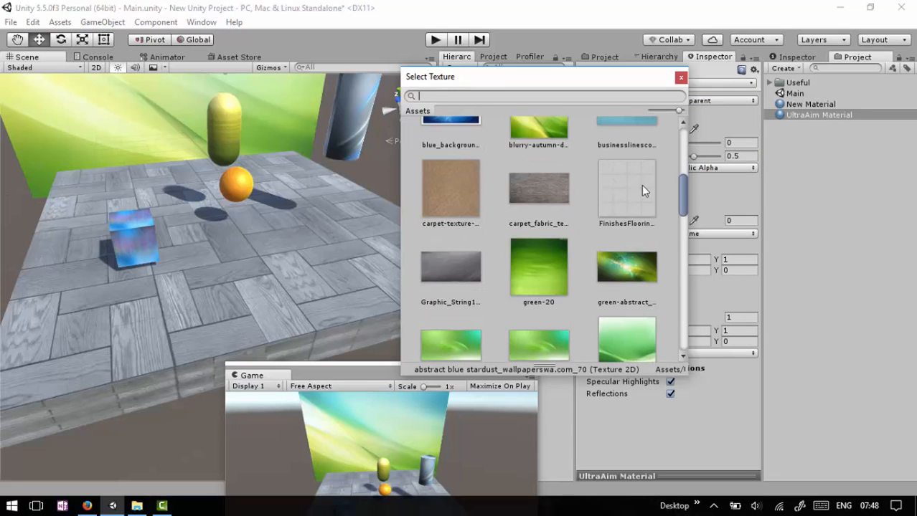
pyautogui.click(641, 185)
pyautogui.scroll(-5, 618, 208)
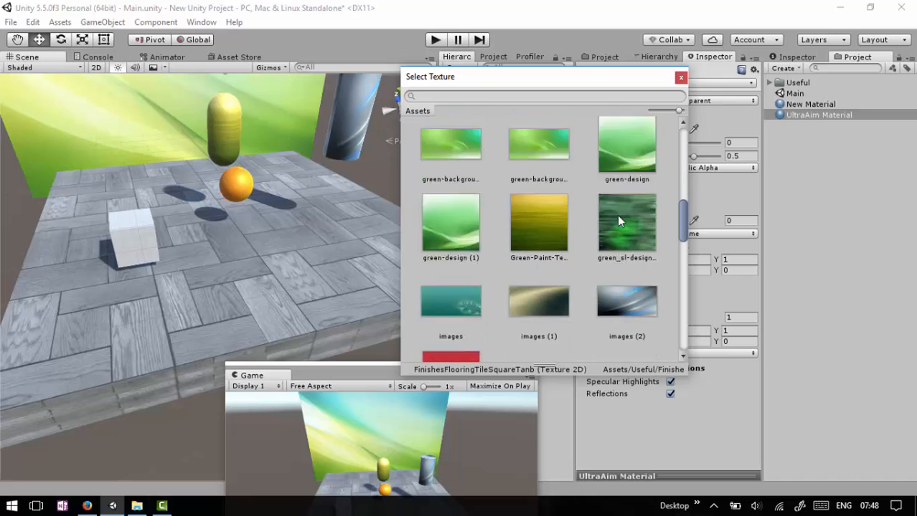
pyautogui.scroll(-10, 616, 216)
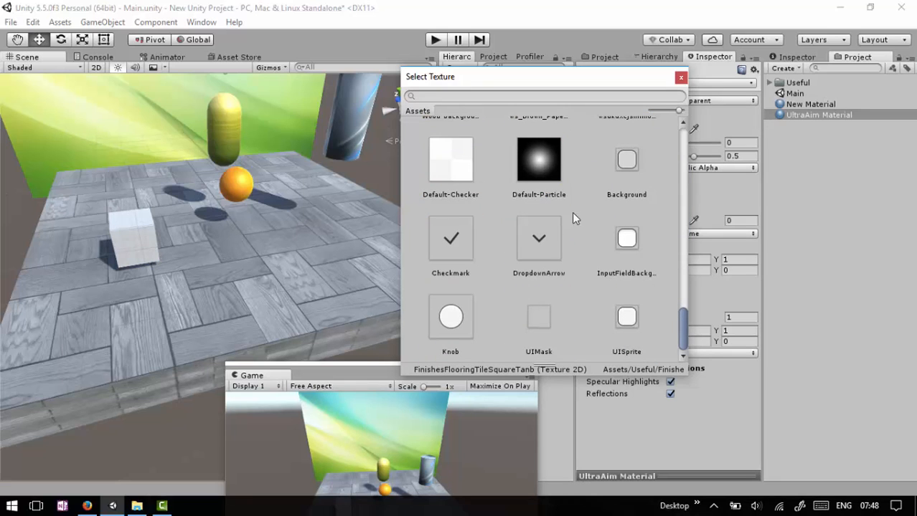
pyautogui.click(534, 160)
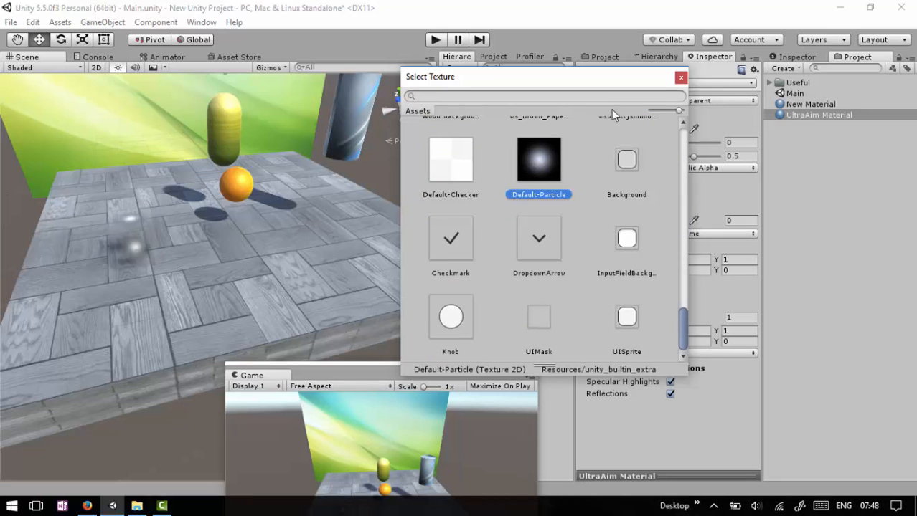
pyautogui.click(680, 77)
# - Try the Cutout rendering mode on the material and examine the cube up close, leaving the albedo color as it is
pyautogui.click(696, 101)
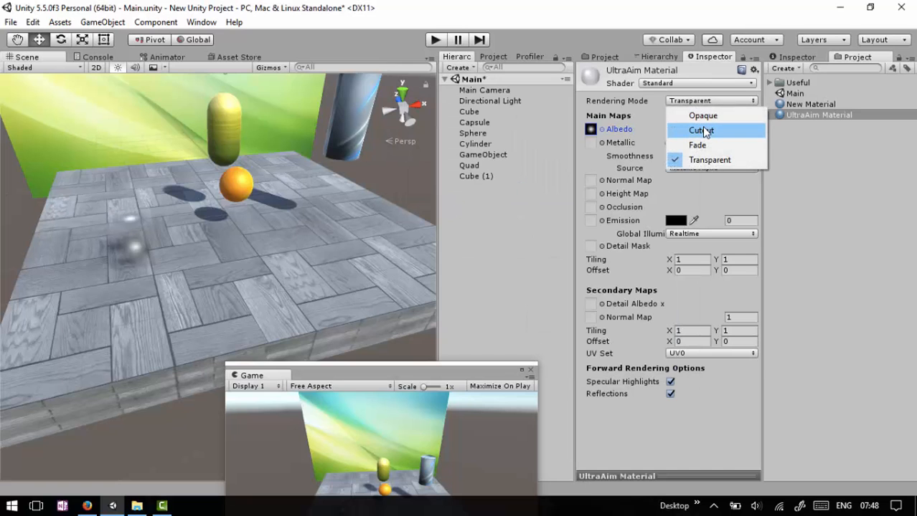
pyautogui.click(703, 130)
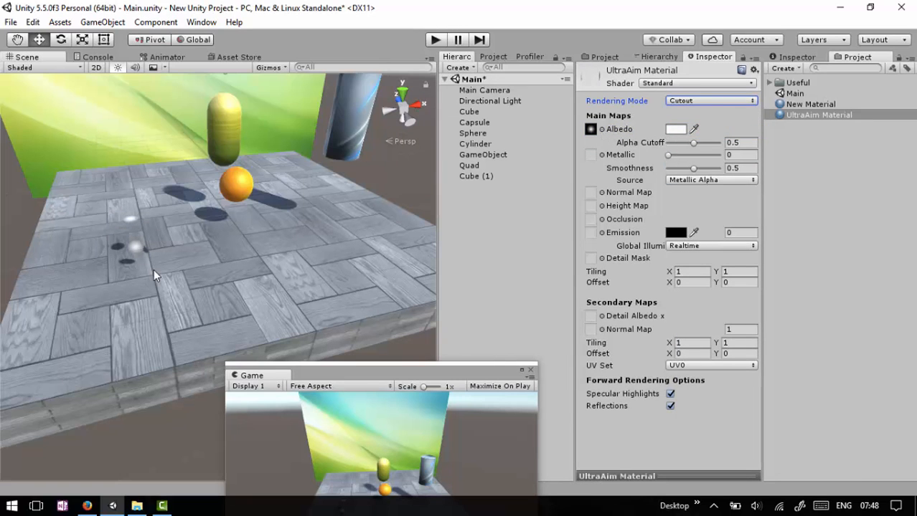
pyautogui.scroll(3, 113, 265)
pyautogui.moveTo(114, 261); pyautogui.dragTo(176, 223, button='middle')
pyautogui.keyDown('alt'); pyautogui.moveTo(140, 180); pyautogui.dragTo(295, 242); pyautogui.keyUp('alt')
pyautogui.scroll(3, 208, 213)
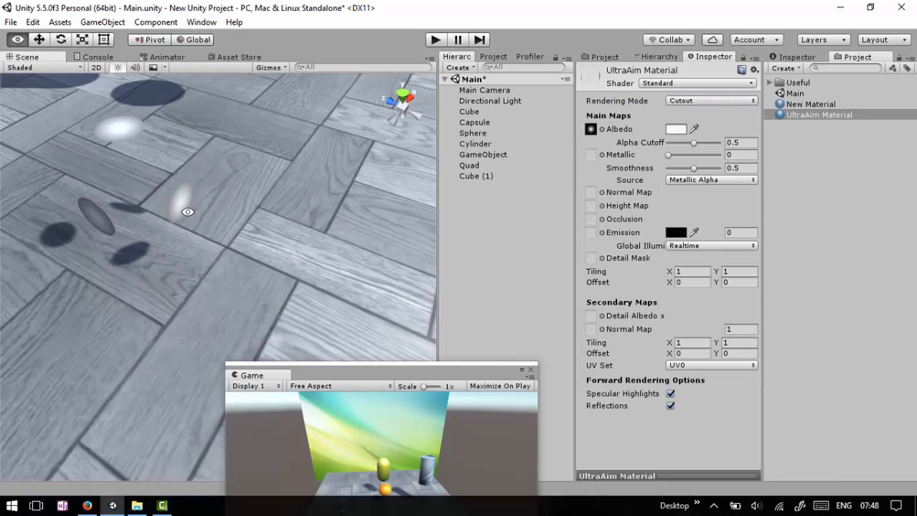
pyautogui.keyDown('alt'); pyautogui.moveTo(187, 213); pyautogui.dragTo(272, 220); pyautogui.keyUp('alt')
pyautogui.click(674, 129)
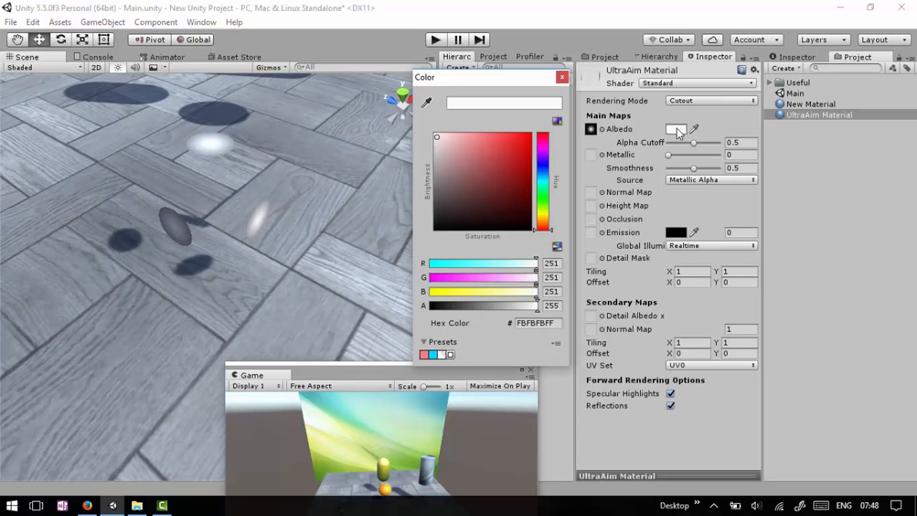
pyautogui.click(563, 77)
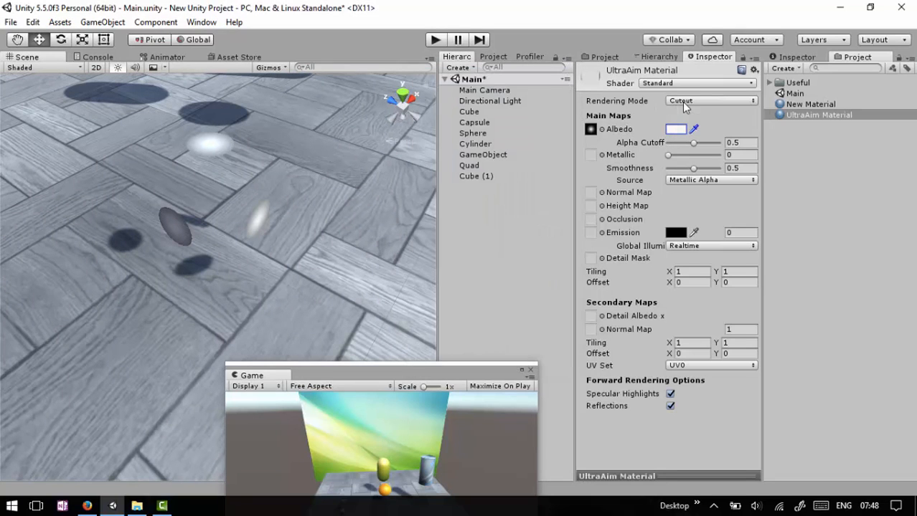
# - Try the Fade rendering mode on the material and view the cube from different angles
pyautogui.click(683, 103)
pyautogui.click(708, 147)
pyautogui.keyDown('alt'); pyautogui.moveTo(193, 227); pyautogui.dragTo(212, 222); pyautogui.keyUp('alt')
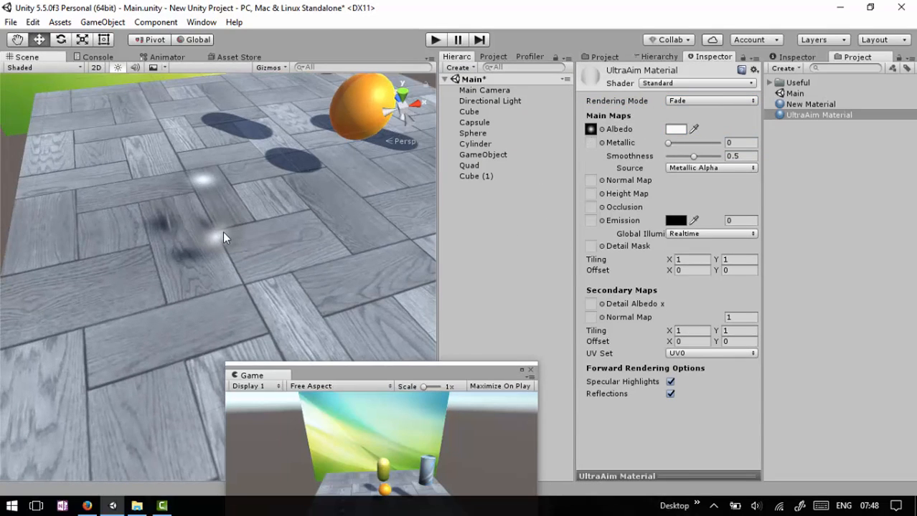
pyautogui.moveTo(220, 231)
pyautogui.keyDown('alt'); pyautogui.mouseDown()
pyautogui.moveTo(272, 226)
pyautogui.moveTo(213, 221)
pyautogui.moveTo(210, 239)
pyautogui.moveTo(248, 256)
pyautogui.moveTo(236, 282)
pyautogui.moveTo(222, 235)
pyautogui.mouseUp(); pyautogui.keyUp('alt')
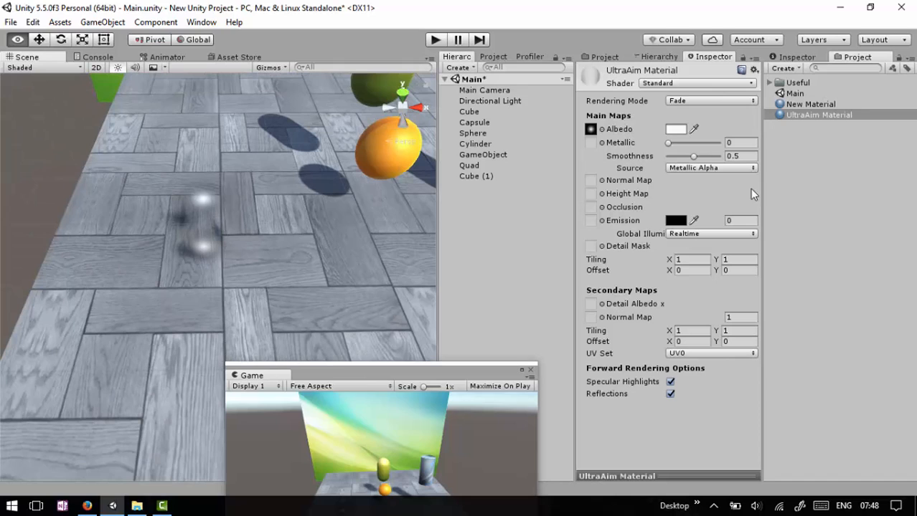
# - Set the material's rendering mode to Opaque and raise its Metallic value to 0.63
pyautogui.click(678, 100)
pyautogui.click(689, 116)
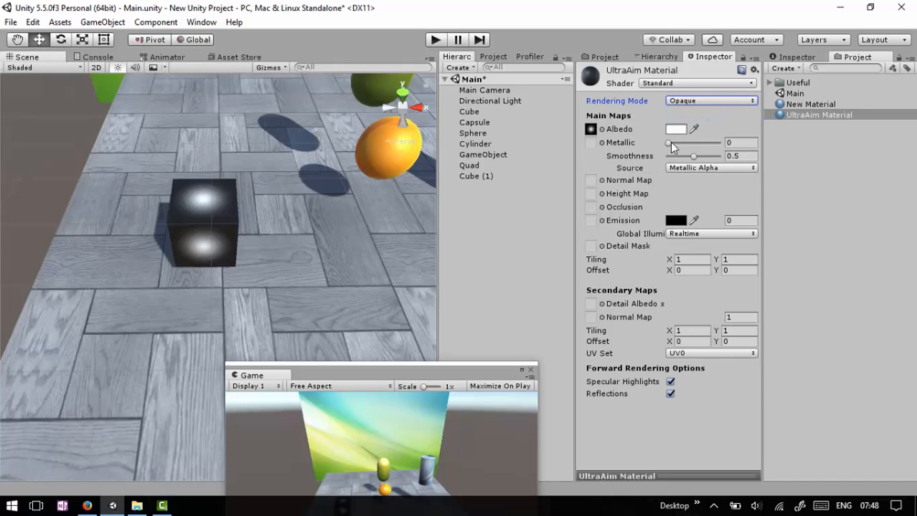
pyautogui.moveTo(665, 142)
pyautogui.mouseDown()
pyautogui.moveTo(735, 150)
pyautogui.moveTo(662, 140)
pyautogui.moveTo(698, 144)
pyautogui.mouseUp()
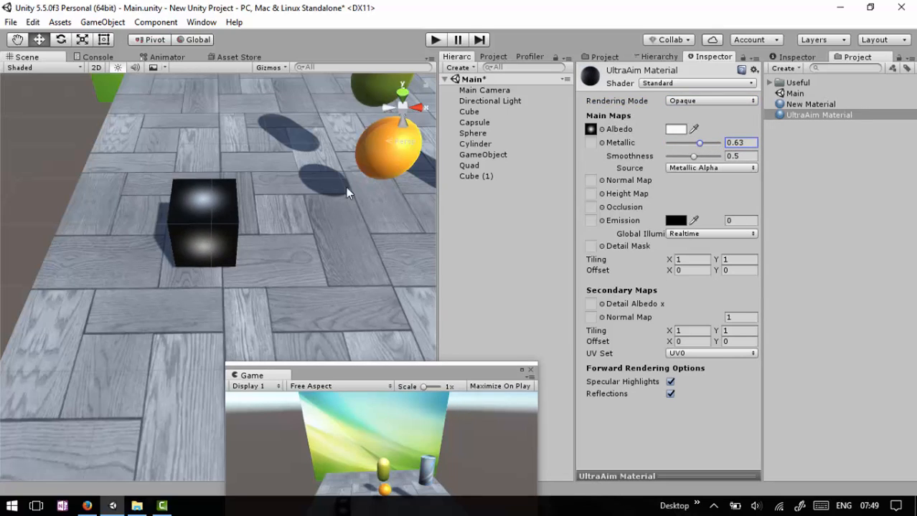
pyautogui.keyDown('alt'); pyautogui.moveTo(346, 189); pyautogui.dragTo(251, 225); pyautogui.keyUp('alt')
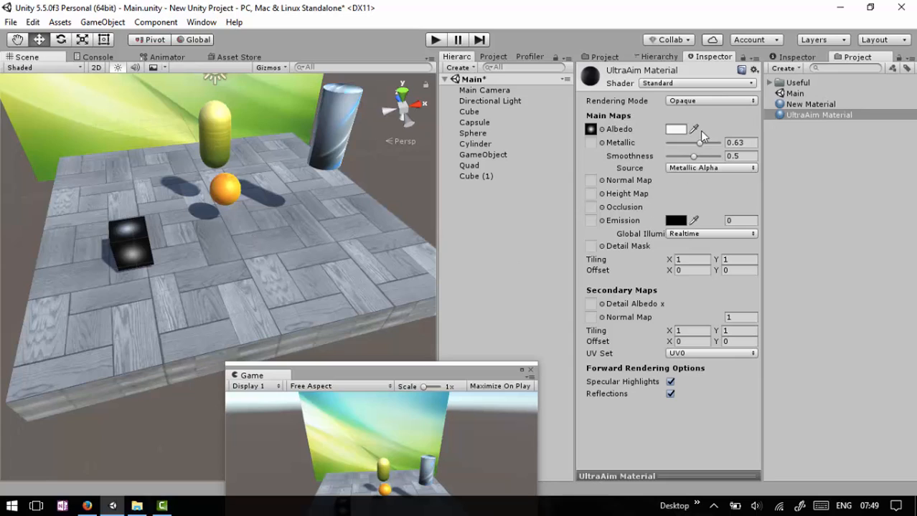
# - Set Metallic to 0.46 and Smoothness to 0.45, keeping Metallic Alpha as the smoothness source
pyautogui.moveTo(698, 142)
pyautogui.mouseDown()
pyautogui.moveTo(670, 140)
pyautogui.moveTo(691, 143)
pyautogui.moveTo(693, 157)
pyautogui.moveTo(671, 158)
pyautogui.moveTo(701, 162)
pyautogui.moveTo(685, 156)
pyautogui.mouseUp()
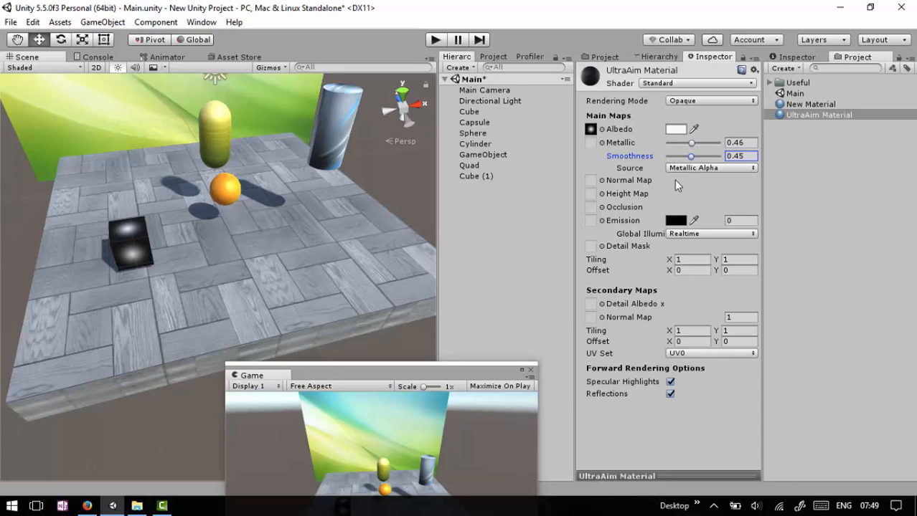
pyautogui.click(703, 168)
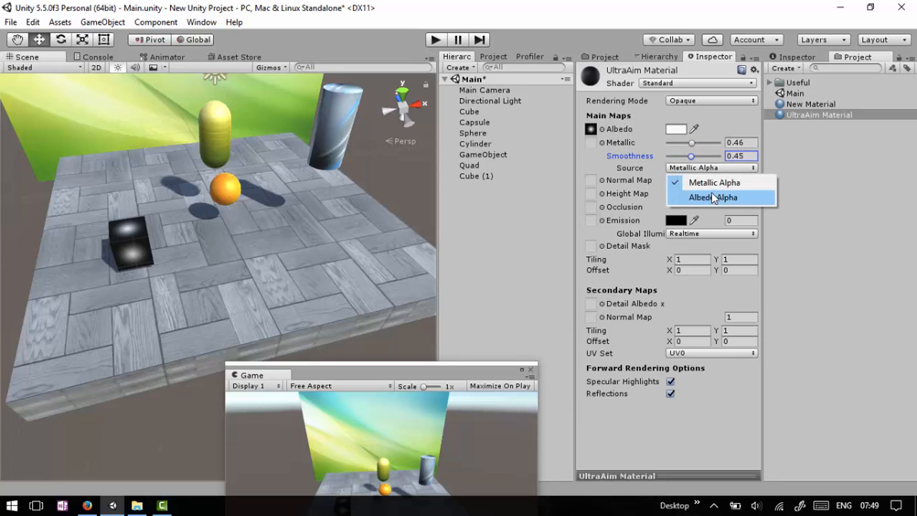
pyautogui.click(691, 181)
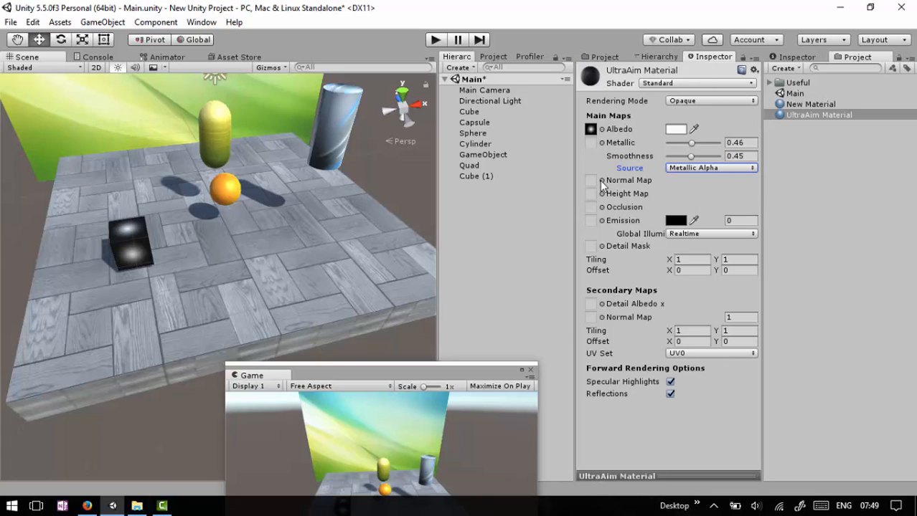
# - Examine the surfaces of the cube, sphere, cylinder and floor in the scene from several distances and angles
pyautogui.scroll(8, 155, 235)
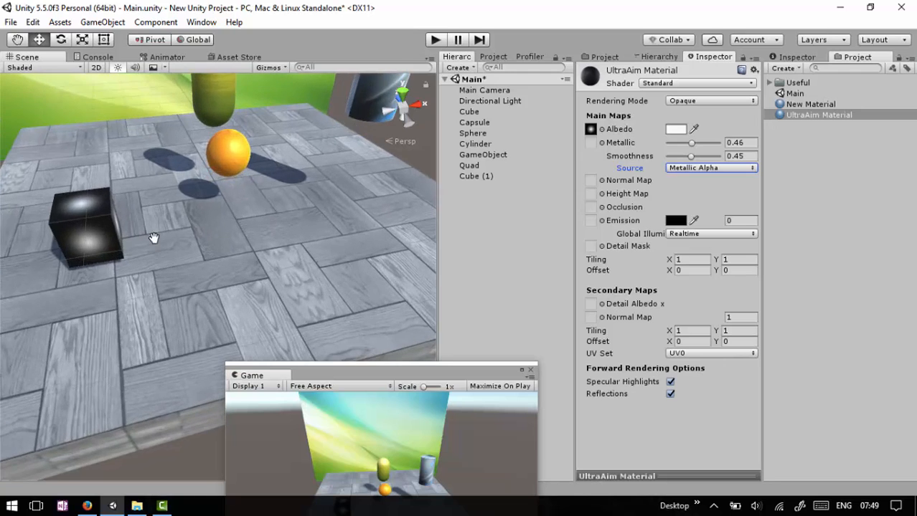
pyautogui.moveTo(154, 239); pyautogui.dragTo(246, 190, button='middle')
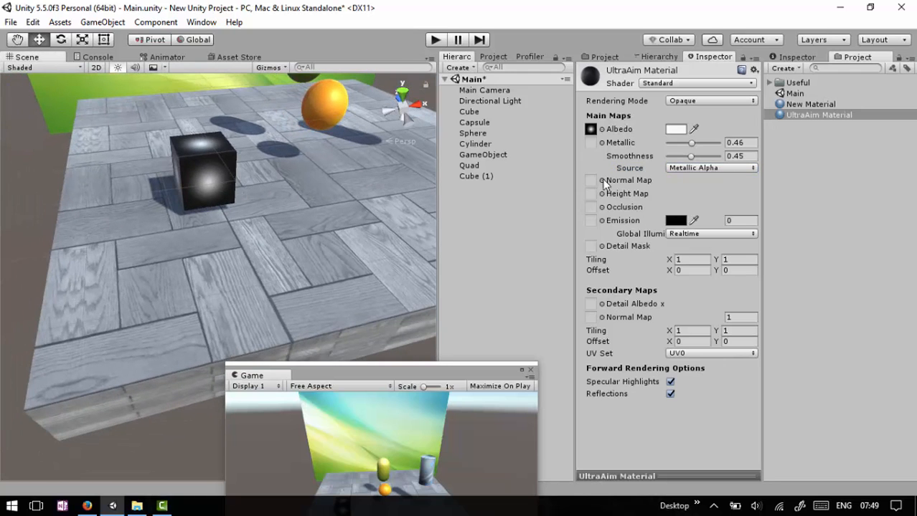
pyautogui.scroll(3, 226, 195)
pyautogui.scroll(-6, 226, 196)
pyautogui.moveTo(226, 195); pyautogui.dragTo(144, 255, button='middle')
pyautogui.scroll(3, 330, 149)
pyautogui.moveTo(330, 149); pyautogui.dragTo(281, 180, button='middle')
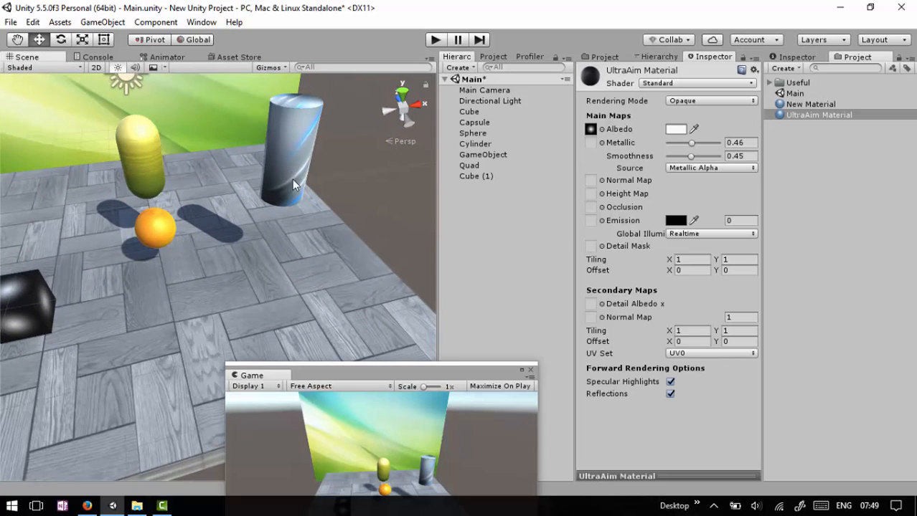
pyautogui.scroll(-3, 211, 252)
pyautogui.moveTo(213, 273); pyautogui.dragTo(232, 177, button='middle')
pyautogui.scroll(-3, 232, 199)
pyautogui.keyDown('alt'); pyautogui.moveTo(213, 240); pyautogui.dragTo(200, 273); pyautogui.keyUp('alt')
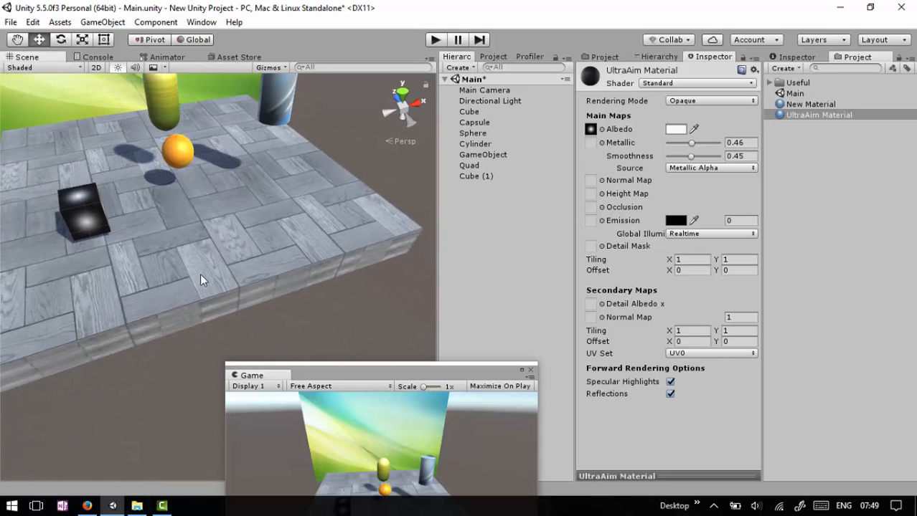
# - Rename the large cube under the other objects as Floor
pyautogui.click(188, 261)
pyautogui.press('f')
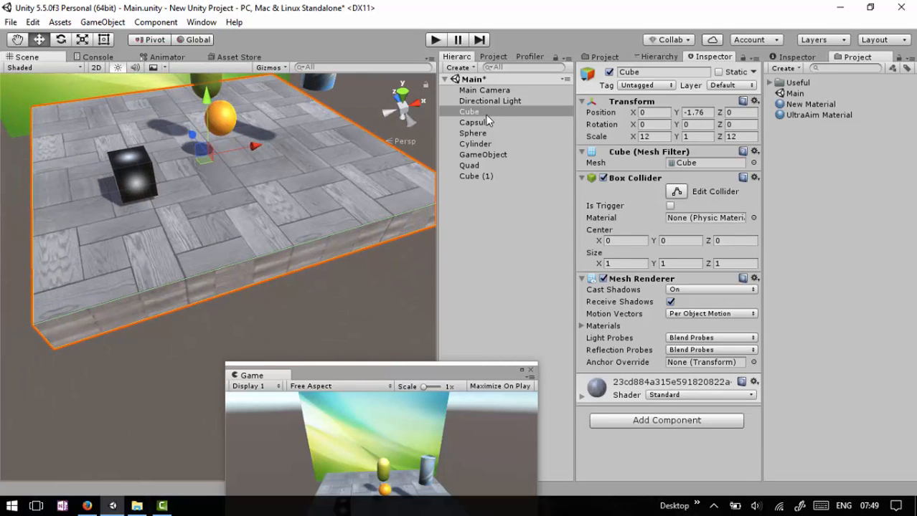
pyautogui.click(486, 115)
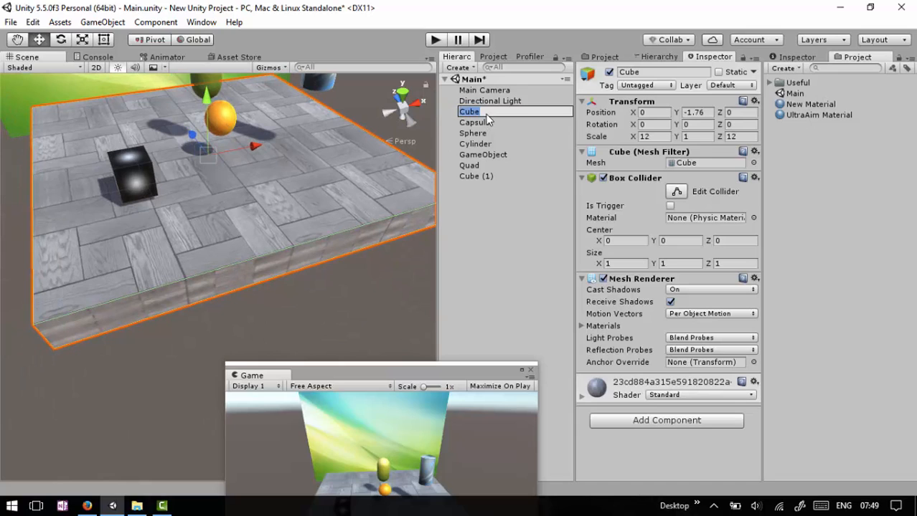
pyautogui.write('Floor')
pyautogui.click(508, 197)
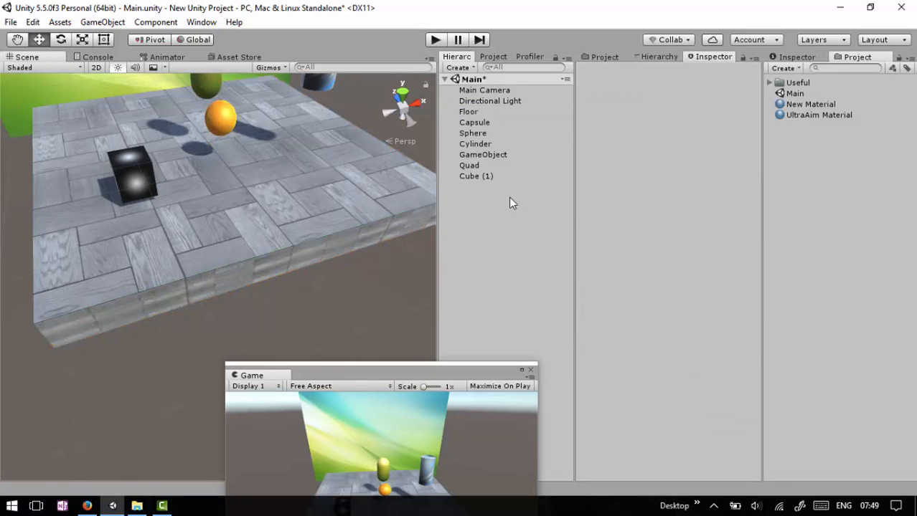
# - Locate the Floor material's albedo texture among the project assets and duplicate that texture
pyautogui.click(468, 111)
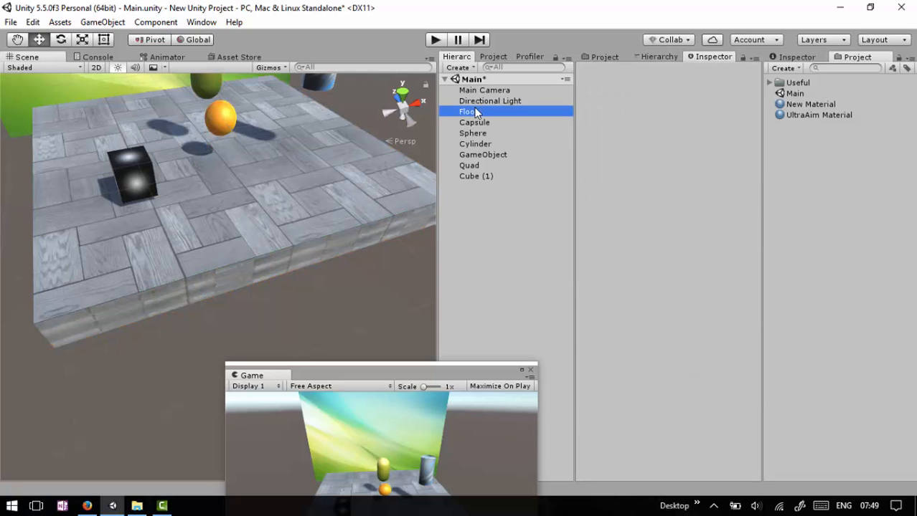
pyautogui.scroll(2, 179, 241)
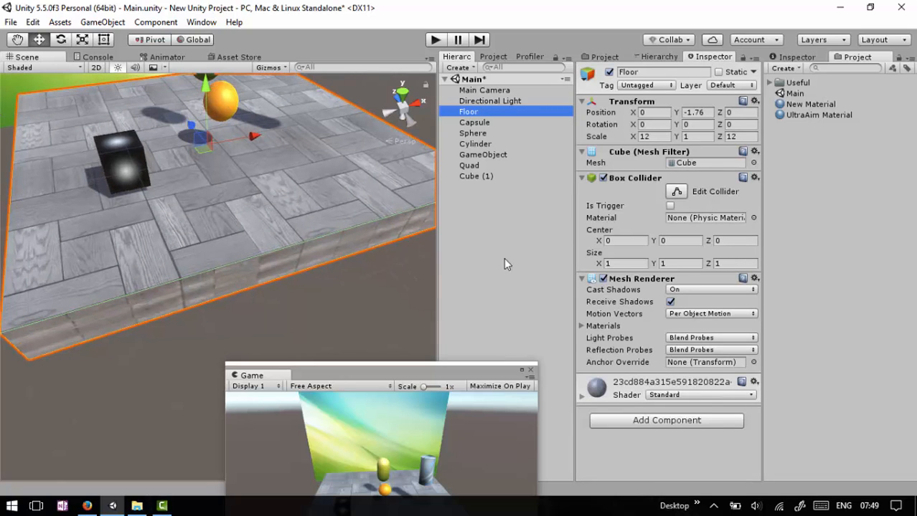
pyautogui.click(590, 391)
pyautogui.scroll(-5, 664, 355)
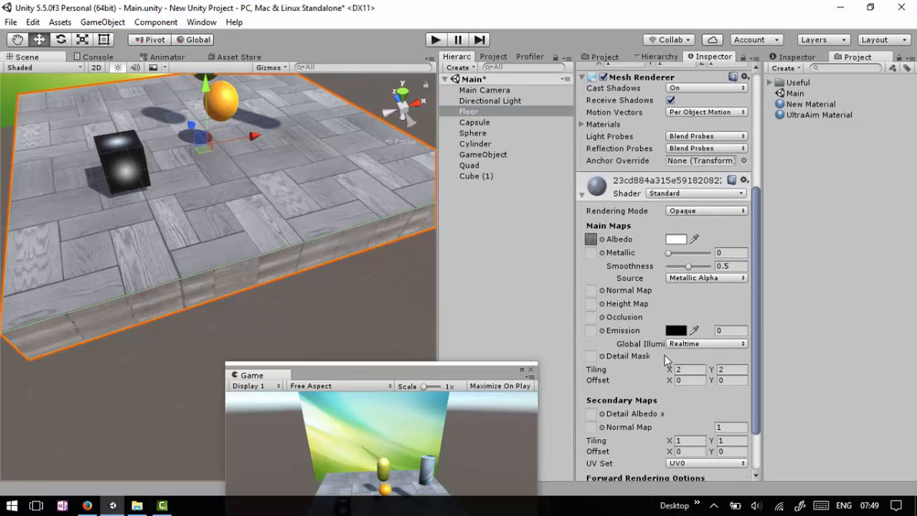
pyautogui.click(591, 239)
pyautogui.click(814, 125)
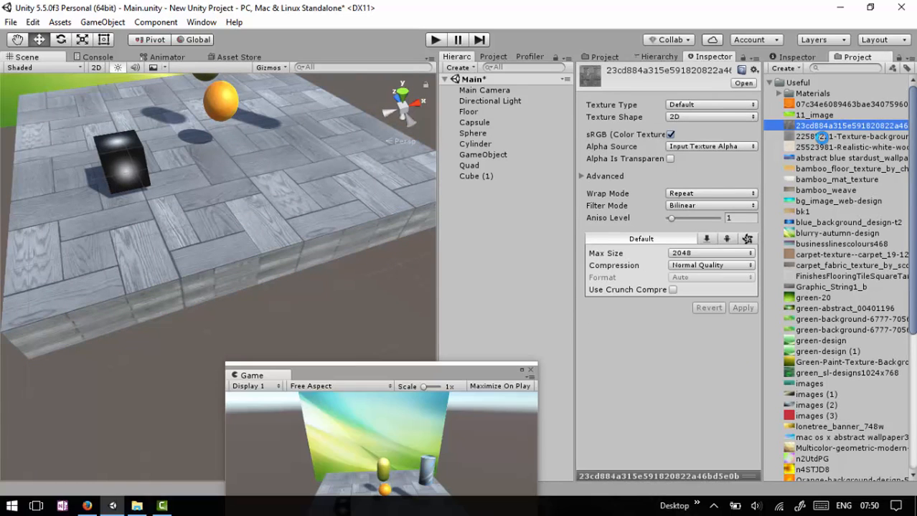
pyautogui.hotkey('ctrl', 'd')
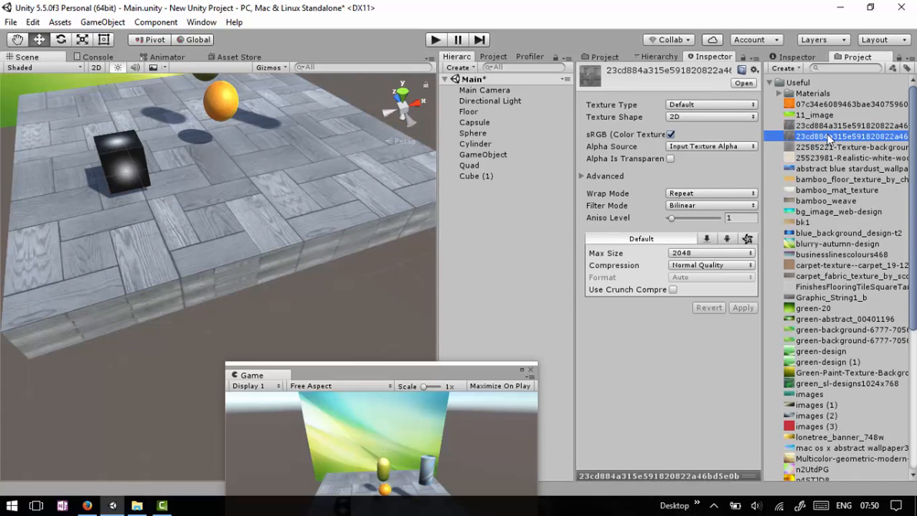
# - Change the duplicated texture's type to Normal map and apply the import settings
pyautogui.click(693, 104)
pyautogui.click(697, 135)
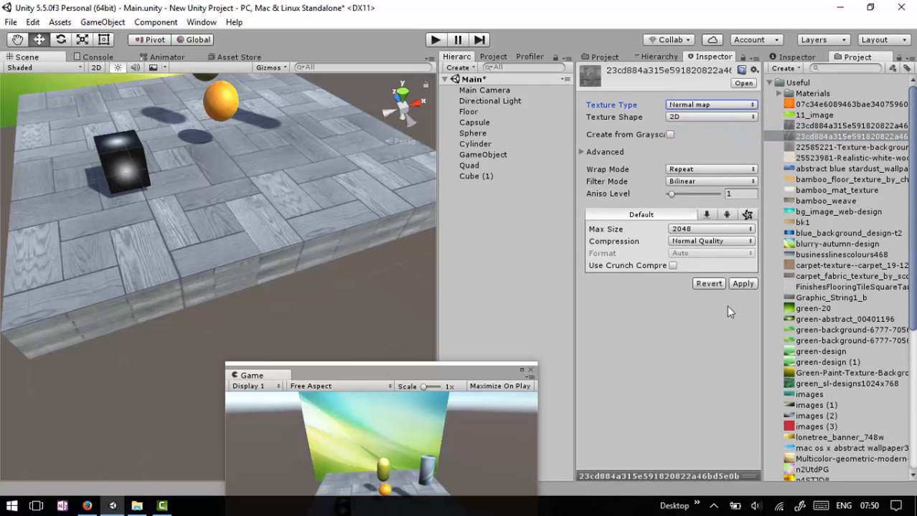
pyautogui.click(743, 283)
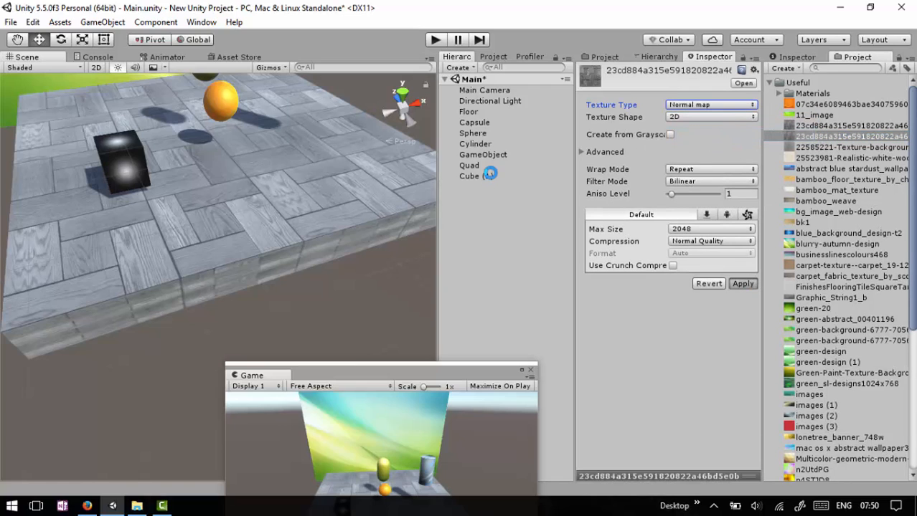
# - Assign the duplicated normal map texture to the Normal Map slot of the Floor object's material
pyautogui.click(468, 112)
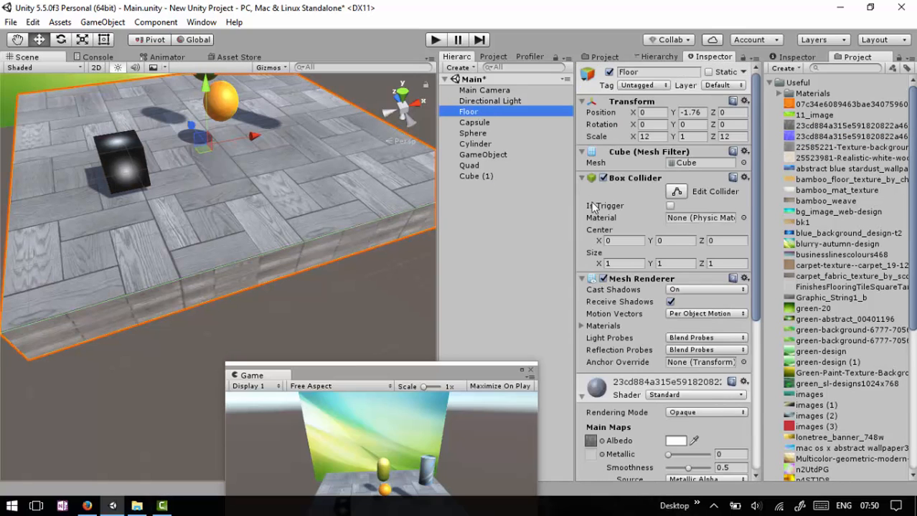
pyautogui.scroll(-5, 636, 339)
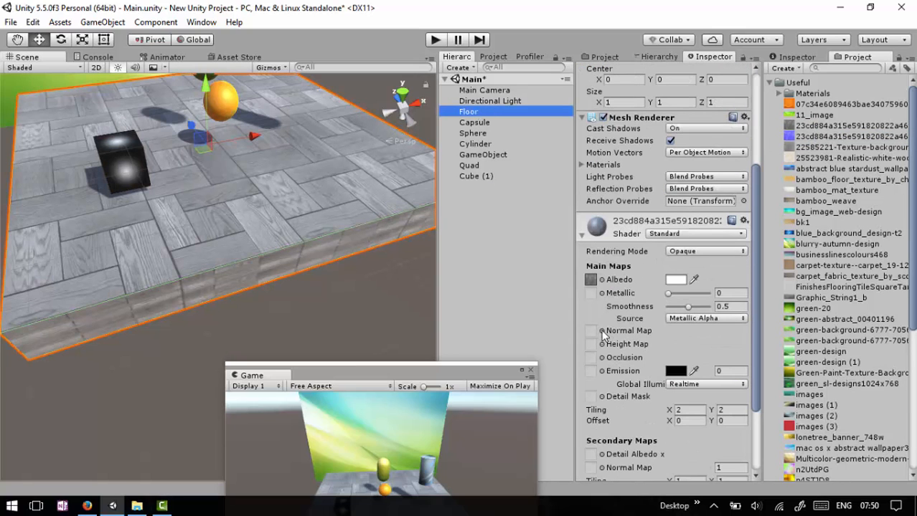
pyautogui.scroll(-3, 604, 336)
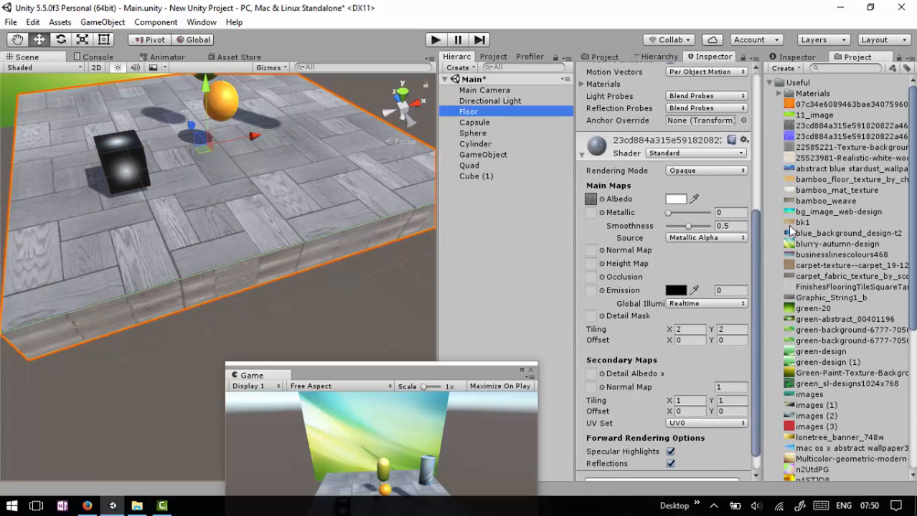
pyautogui.moveTo(823, 139); pyautogui.dragTo(592, 253)
pyautogui.scroll(-3, 309, 272)
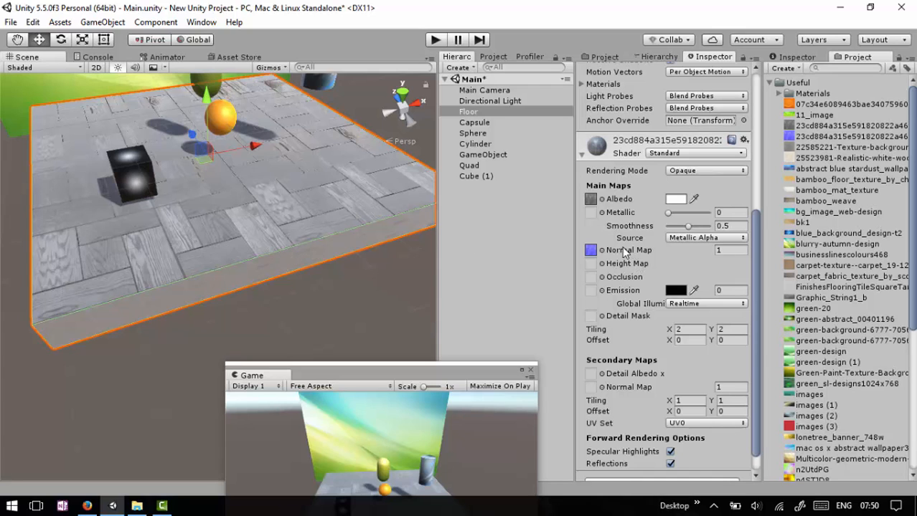
# - Set the Floor material's normal map strength to -3.73 and inspect the floor surface from several angles
pyautogui.moveTo(710, 251)
pyautogui.mouseDown()
pyautogui.moveTo(590, 251)
pyautogui.moveTo(598, 253)
pyautogui.mouseUp()
pyautogui.scroll(8, 246, 298)
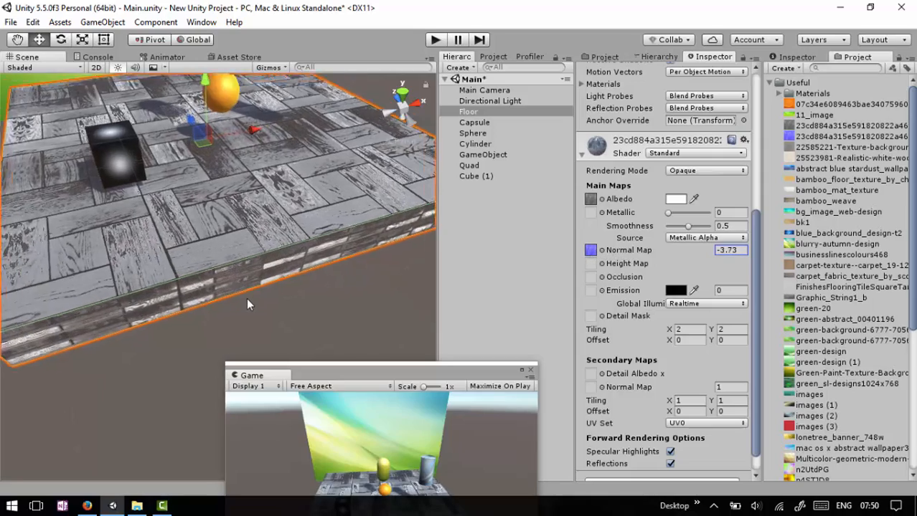
pyautogui.click(297, 325)
pyautogui.keyDown('alt'); pyautogui.moveTo(180, 242); pyautogui.dragTo(264, 266); pyautogui.keyUp('alt')
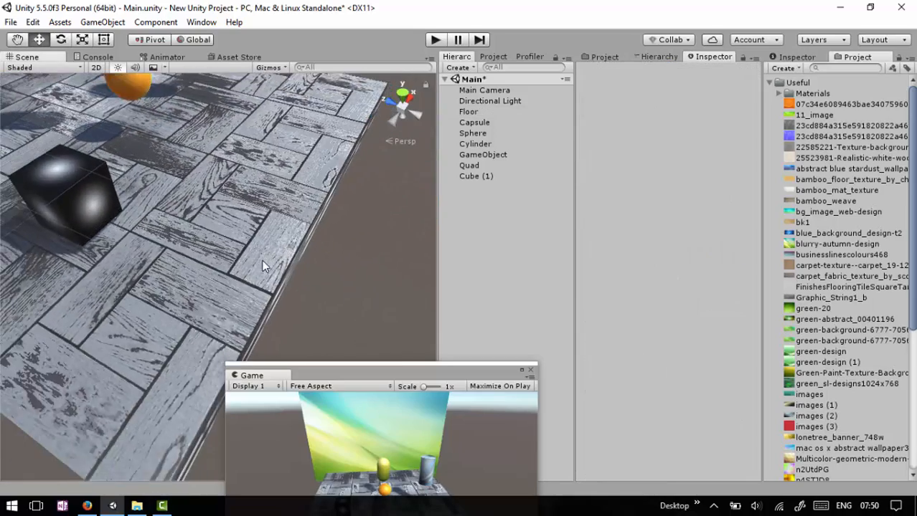
pyautogui.moveTo(263, 266); pyautogui.dragTo(315, 208, button='middle')
pyautogui.keyDown('alt'); pyautogui.moveTo(258, 218); pyautogui.dragTo(244, 291); pyautogui.keyUp('alt')
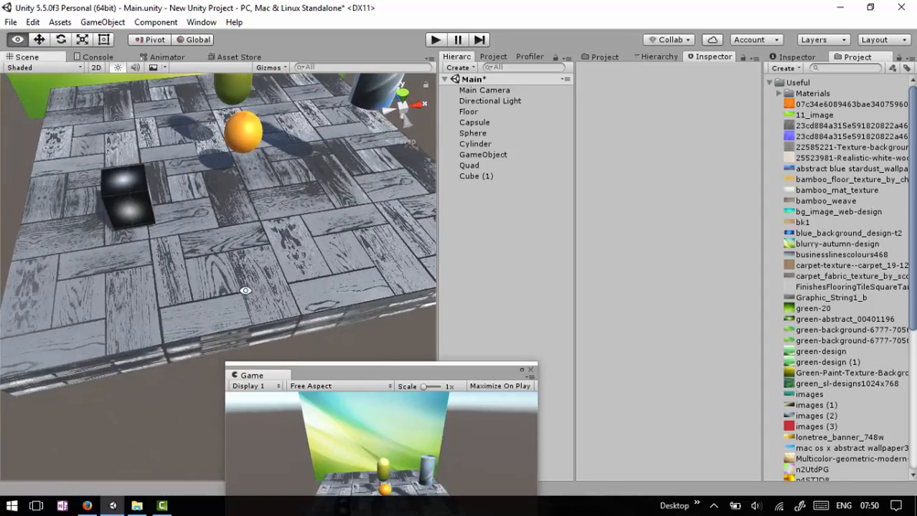
# - Open the settings of UltraAim Material used by Cube (1) and view the texture choices for its height map
pyautogui.click(483, 175)
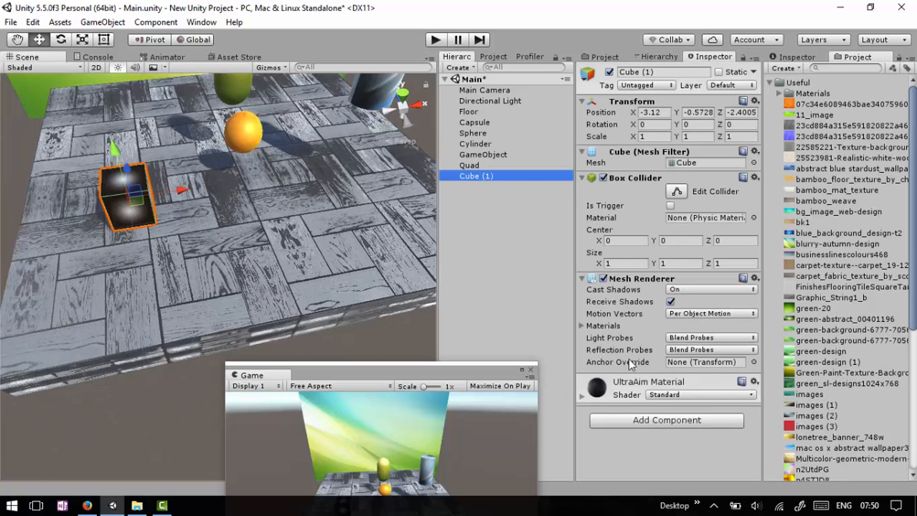
pyautogui.click(769, 83)
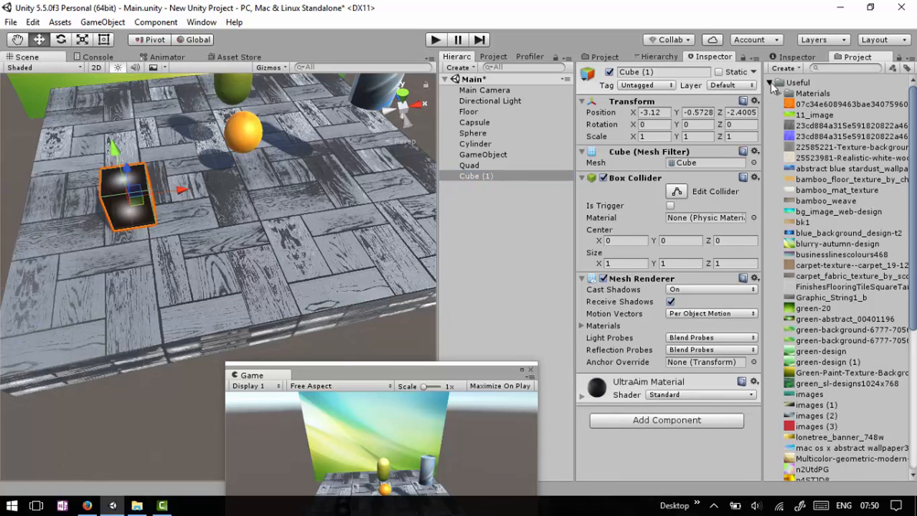
pyautogui.click(814, 114)
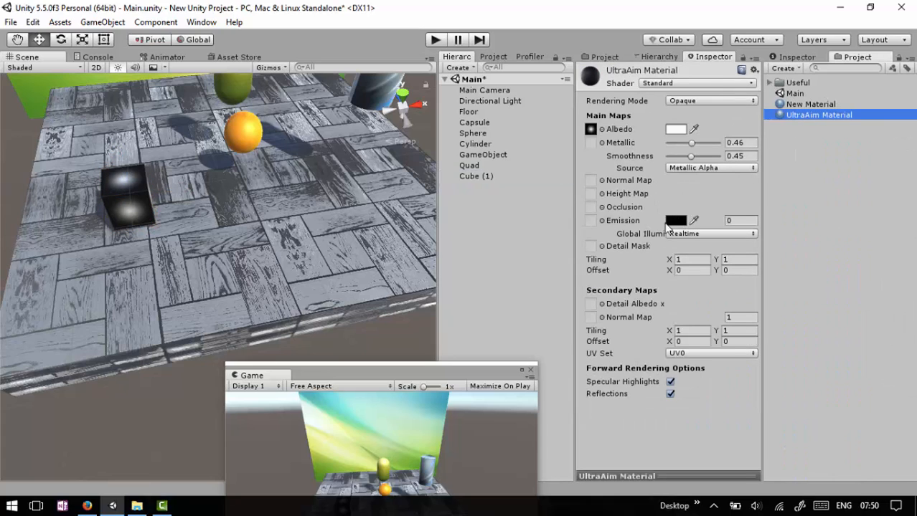
pyautogui.click(601, 195)
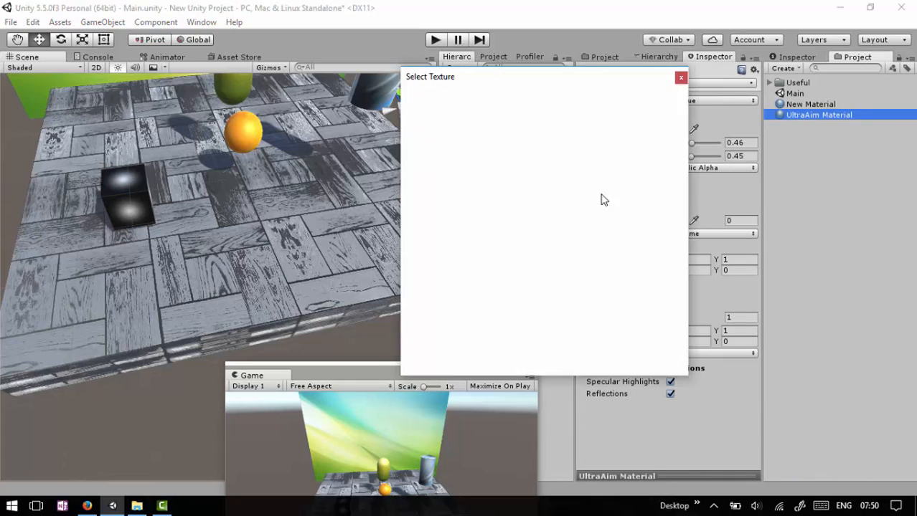
pyautogui.click(681, 77)
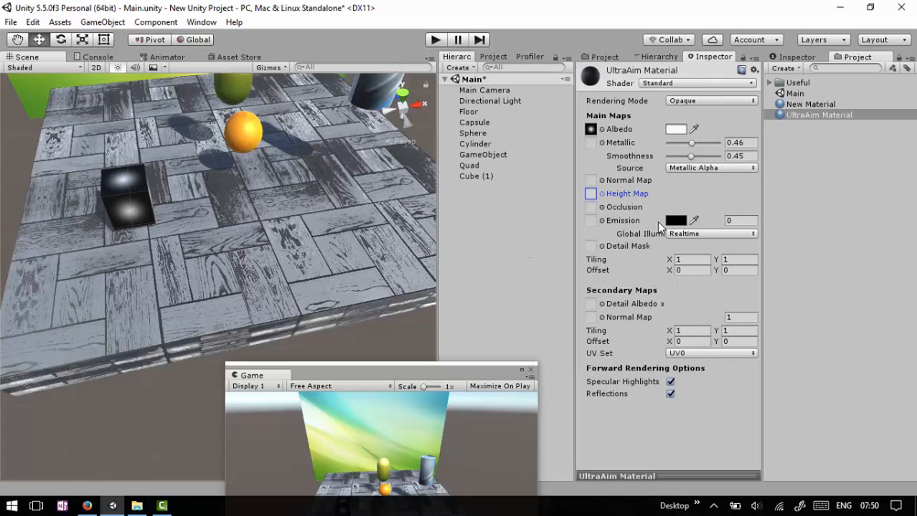
# - Try the floor's normal map and the orange texture as UltraAim Material's occlusion map, and reset it to None
pyautogui.click(601, 208)
pyautogui.click(545, 226)
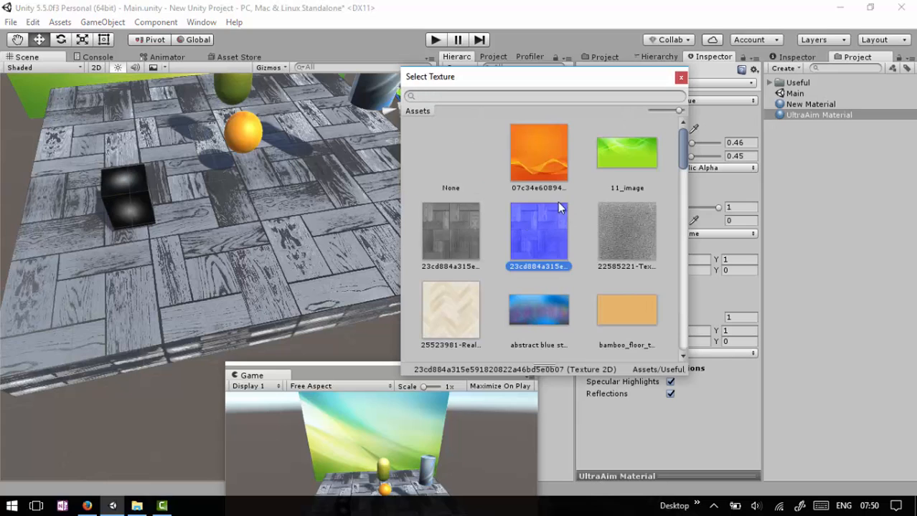
pyautogui.click(538, 159)
pyautogui.click(680, 77)
pyautogui.click(601, 207)
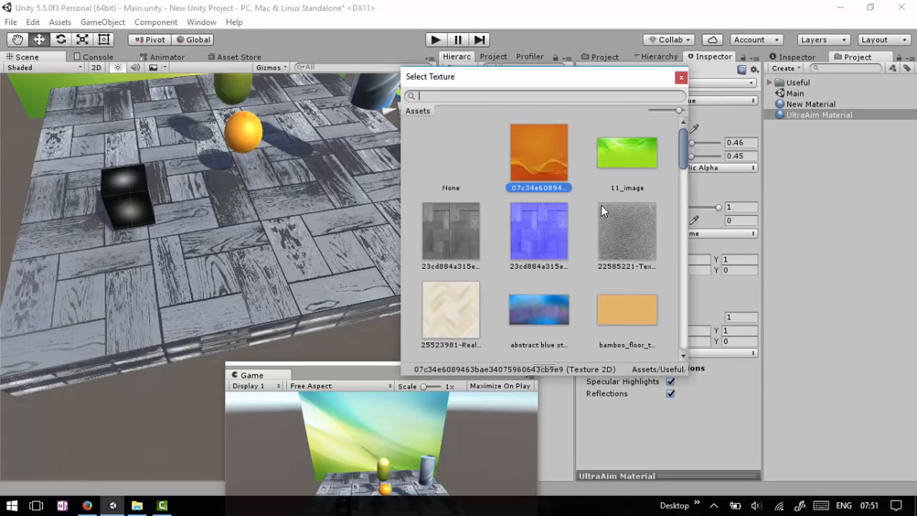
pyautogui.doubleClick(446, 173)
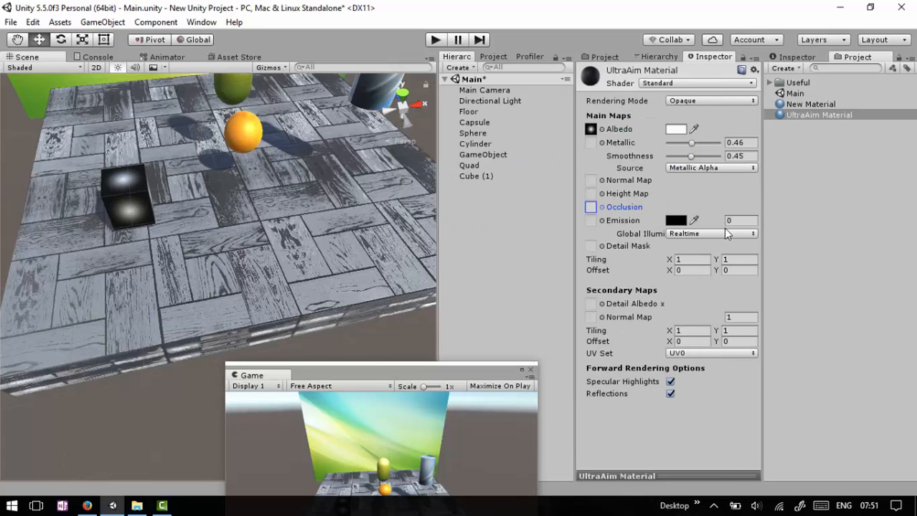
# - Try a muted blue-grey emission color on UltraAim Material, and reduce the emission brightness to 0
pyautogui.click(676, 221)
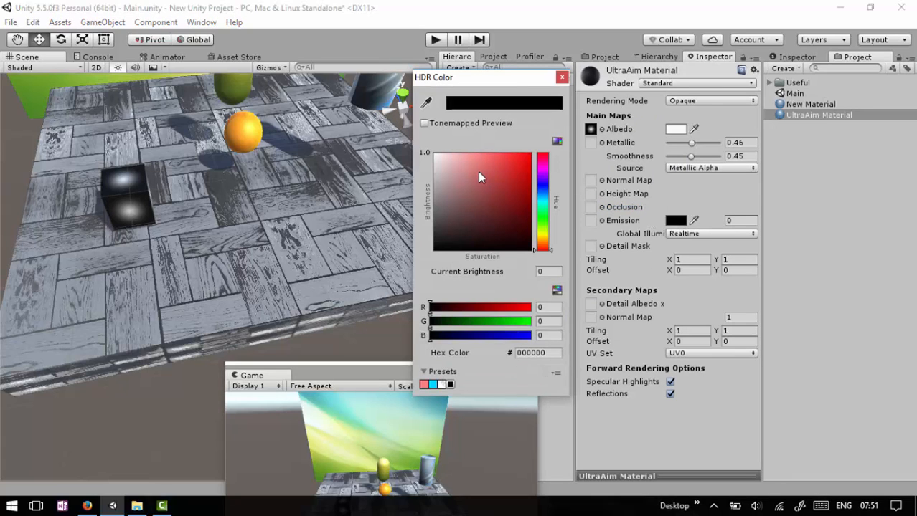
pyautogui.moveTo(478, 171); pyautogui.dragTo(454, 192)
pyautogui.click(541, 198)
pyautogui.click(565, 78)
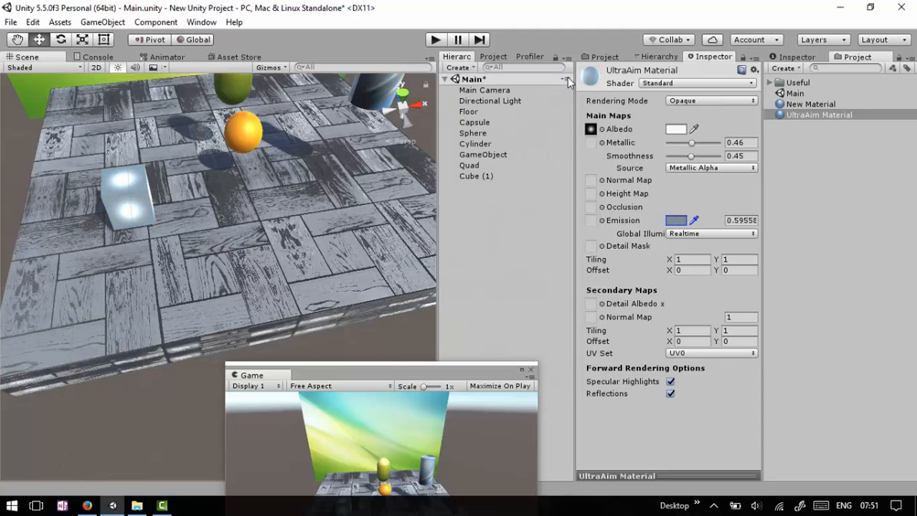
pyautogui.moveTo(719, 221); pyautogui.dragTo(600, 220)
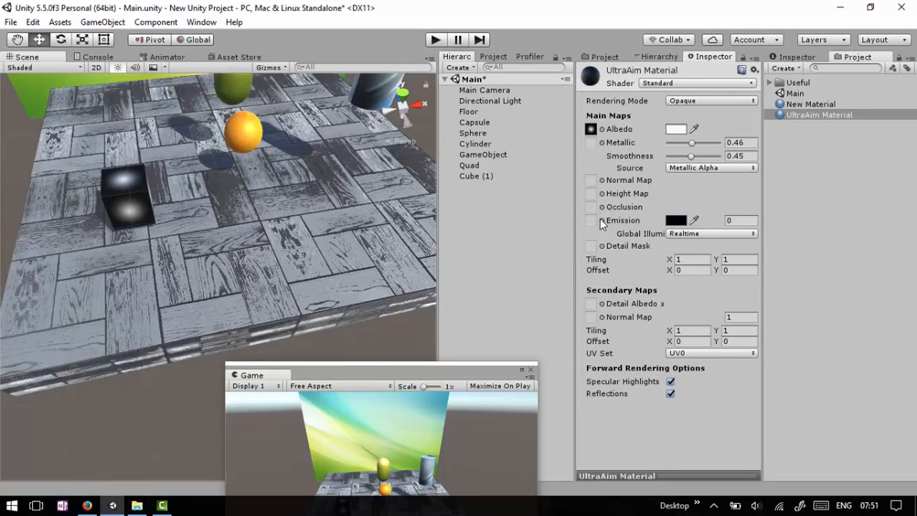
# - View the Global Illumination options for UltraAim Material's emission without changing the selected one
pyautogui.click(691, 234)
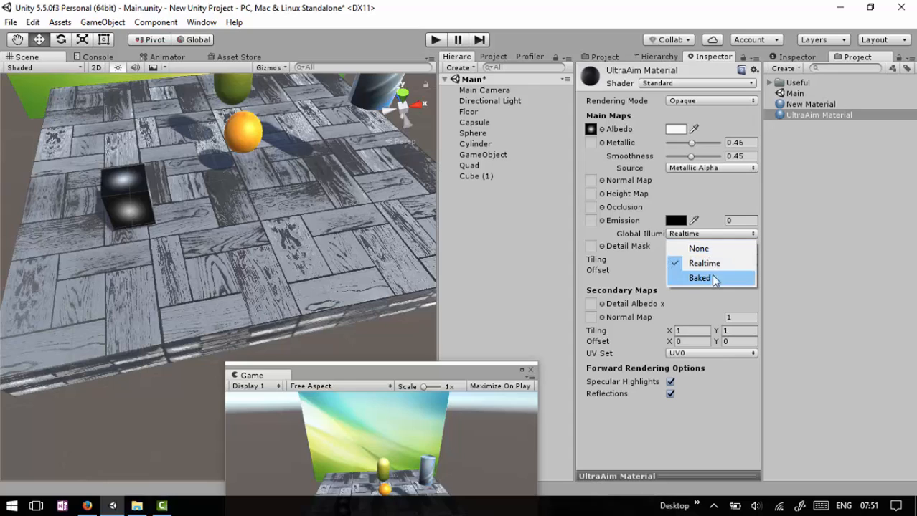
pyautogui.click(795, 216)
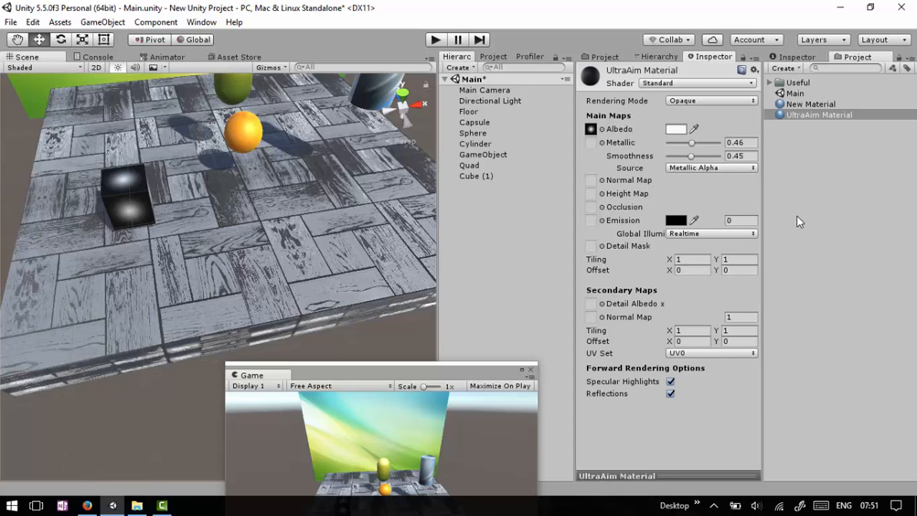
pyautogui.click(795, 216)
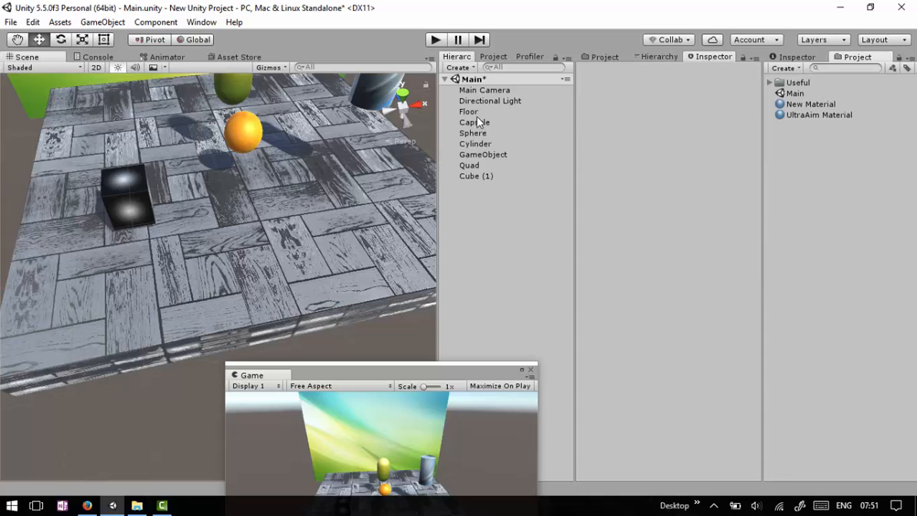
# - Assign the grey wood floor texture as UltraAim Material's Detail Mask and inspect the small cube up close
pyautogui.click(473, 176)
pyautogui.click(791, 116)
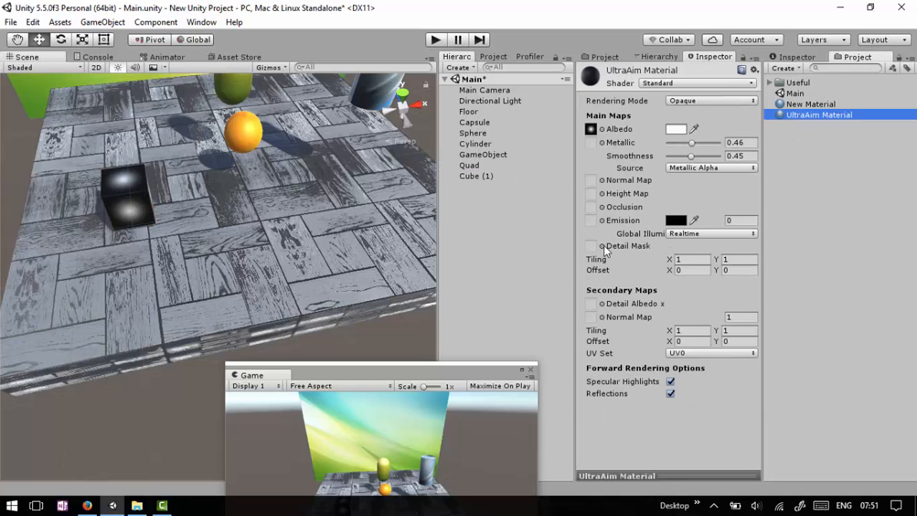
pyautogui.click(603, 246)
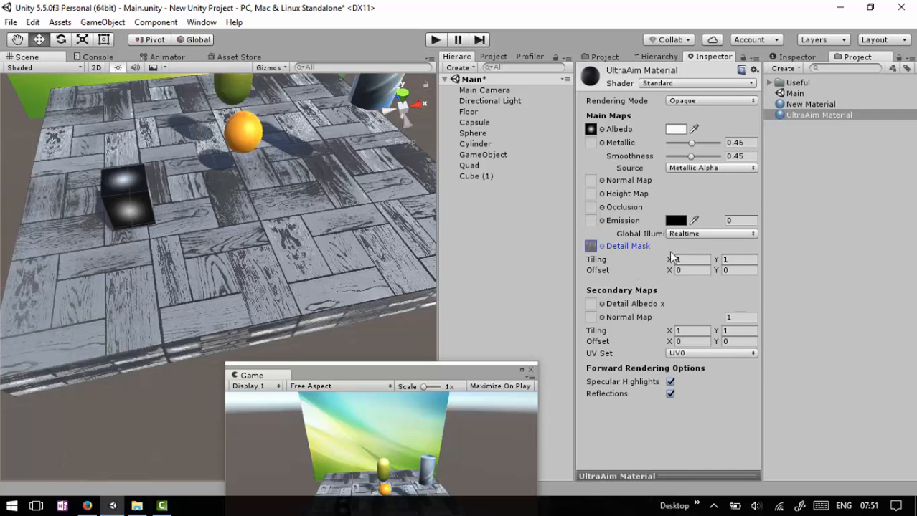
pyautogui.scroll(2, 129, 208)
pyautogui.moveTo(129, 208); pyautogui.dragTo(212, 235, button='middle')
pyautogui.scroll(1, 219, 234)
pyautogui.moveTo(218, 239)
pyautogui.keyDown('alt'); pyautogui.mouseDown()
pyautogui.moveTo(199, 246)
pyautogui.moveTo(209, 244)
pyautogui.mouseUp(); pyautogui.keyUp('alt')
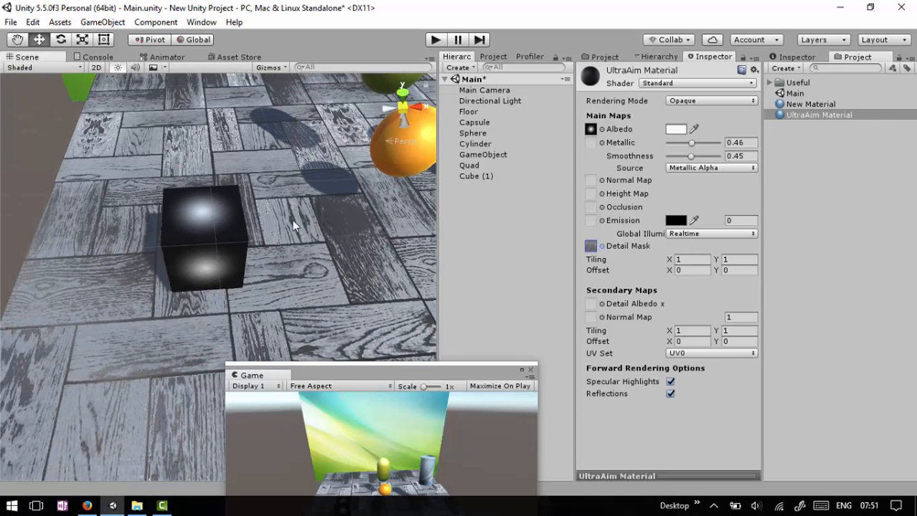
# - Set UltraAim Material's main map X tiling to 2 and inspect the pattern on the cube
pyautogui.click(688, 258)
pyautogui.write('2')
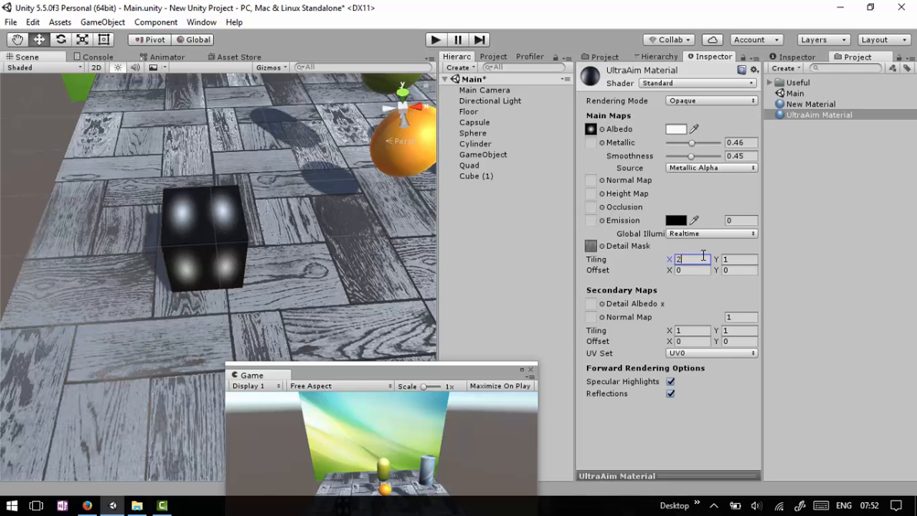
pyautogui.click(741, 261)
pyautogui.keyDown('alt'); pyautogui.moveTo(202, 251); pyautogui.dragTo(187, 209); pyautogui.keyUp('alt')
pyautogui.scroll(3, 195, 221)
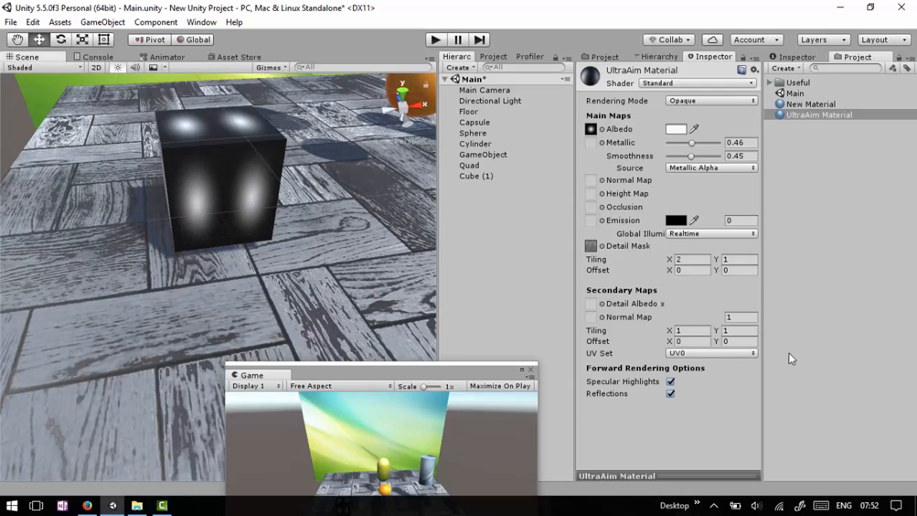
# - Set UltraAim Material's main map Y tiling to 4 and inspect the cube's faces from different angles
pyautogui.click(735, 260)
pyautogui.write('4')
pyautogui.keyDown('alt'); pyautogui.moveTo(409, 260); pyautogui.dragTo(254, 217); pyautogui.keyUp('alt')
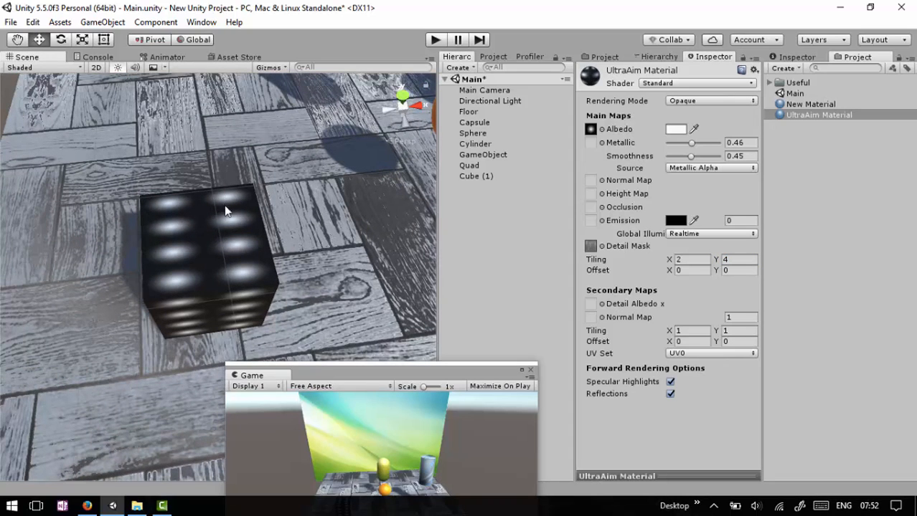
pyautogui.keyDown('alt'); pyautogui.moveTo(238, 290); pyautogui.dragTo(278, 219); pyautogui.keyUp('alt')
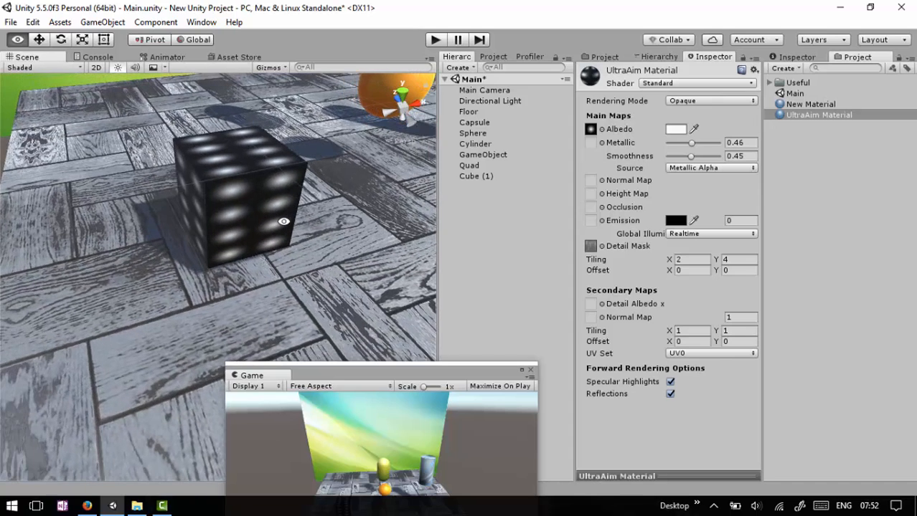
# - Set both the X and Y tiling of UltraAim Material's main maps to 0
pyautogui.click(685, 259)
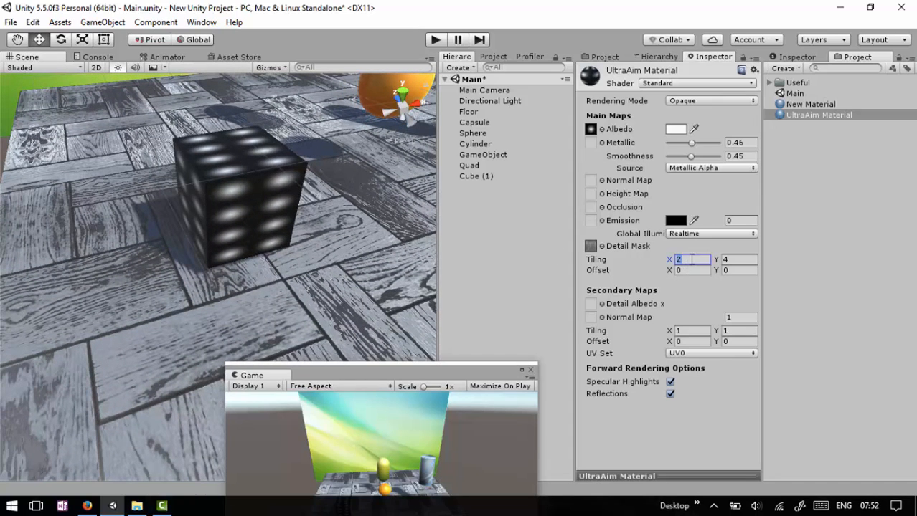
pyautogui.write('0')
pyautogui.click(730, 260)
pyautogui.write('0')
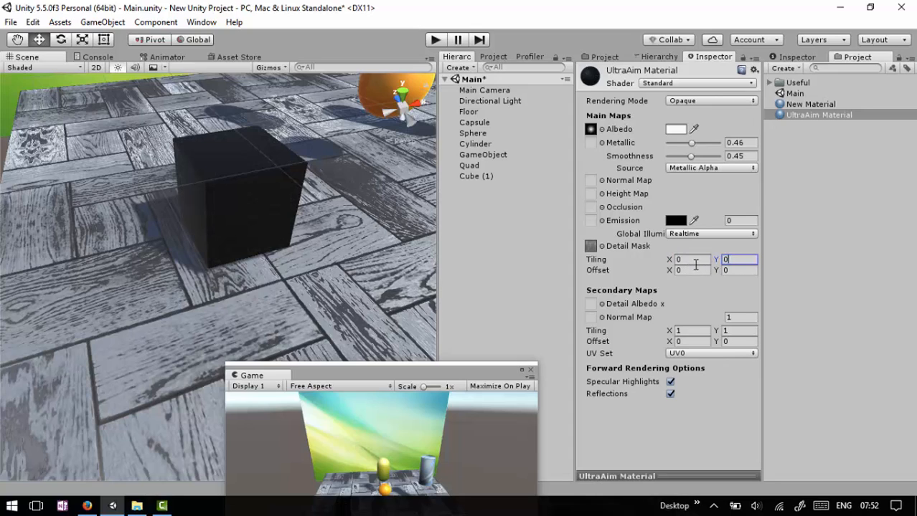
# - Restore the X and Y tiling of UltraAim Material's main maps to 1
pyautogui.click(700, 262)
pyautogui.write('1')
pyautogui.click(731, 262)
pyautogui.write('1')
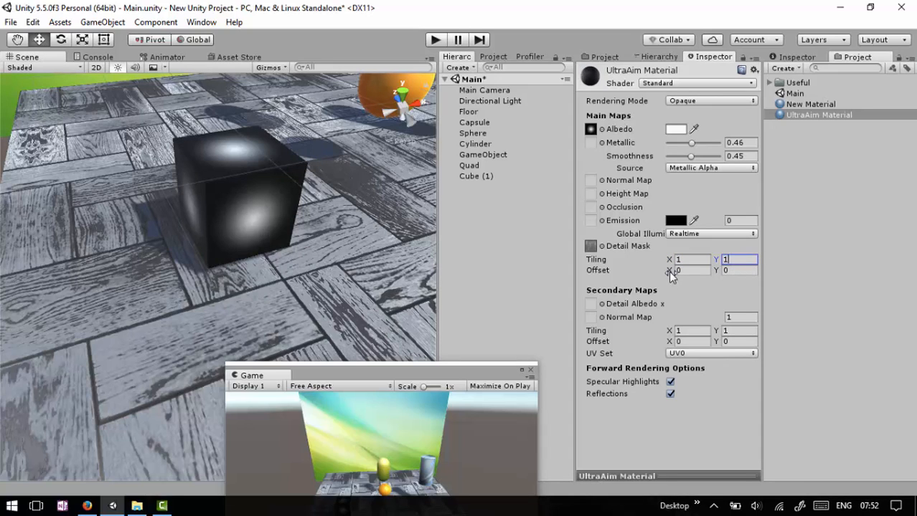
# - Try shifting the X offset of UltraAim Material's main maps and undo the change
pyautogui.click(670, 270)
pyautogui.moveTo(669, 271)
pyautogui.mouseDown()
pyautogui.moveTo(677, 270)
pyautogui.moveTo(667, 274)
pyautogui.mouseUp()
pyautogui.hotkey('ctrl', 'z')
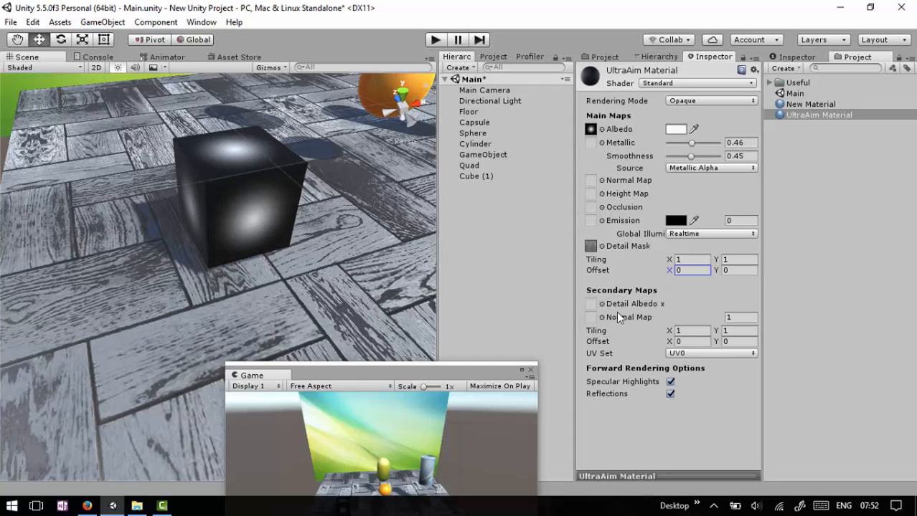